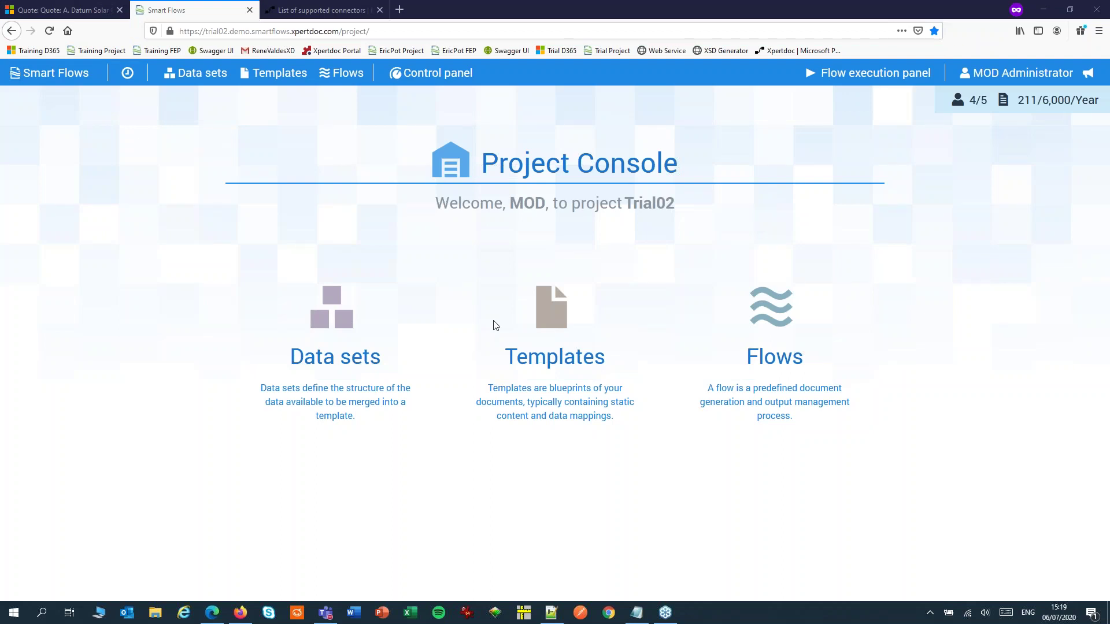
# Open Quote Flow from the project's Flows list and begin adding a block to Store & deliver
pyautogui.click(767, 310)
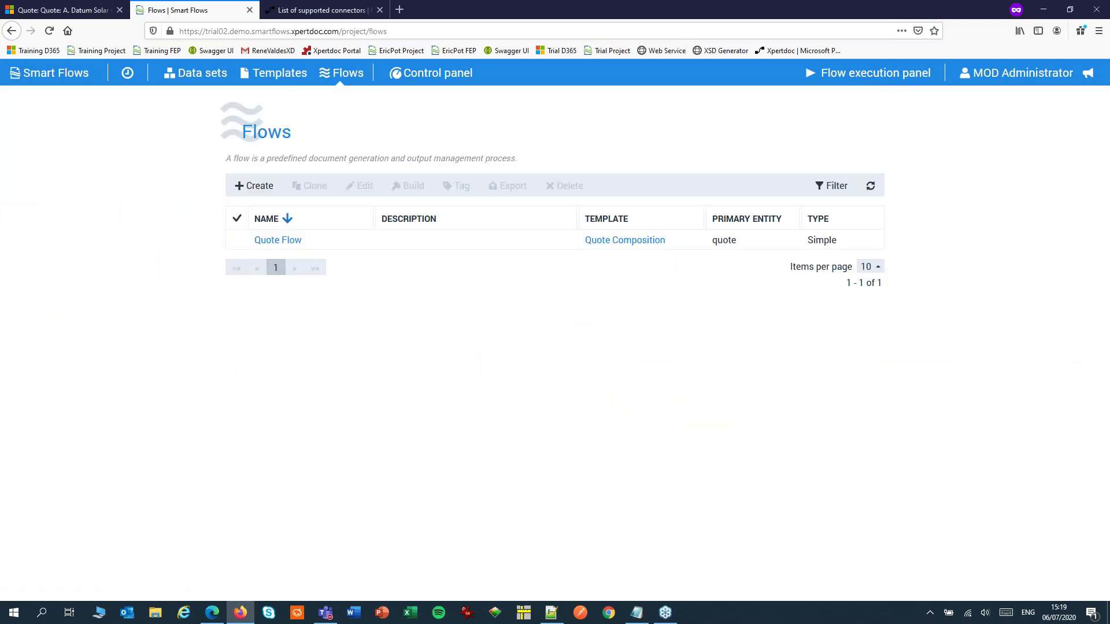
pyautogui.click(281, 240)
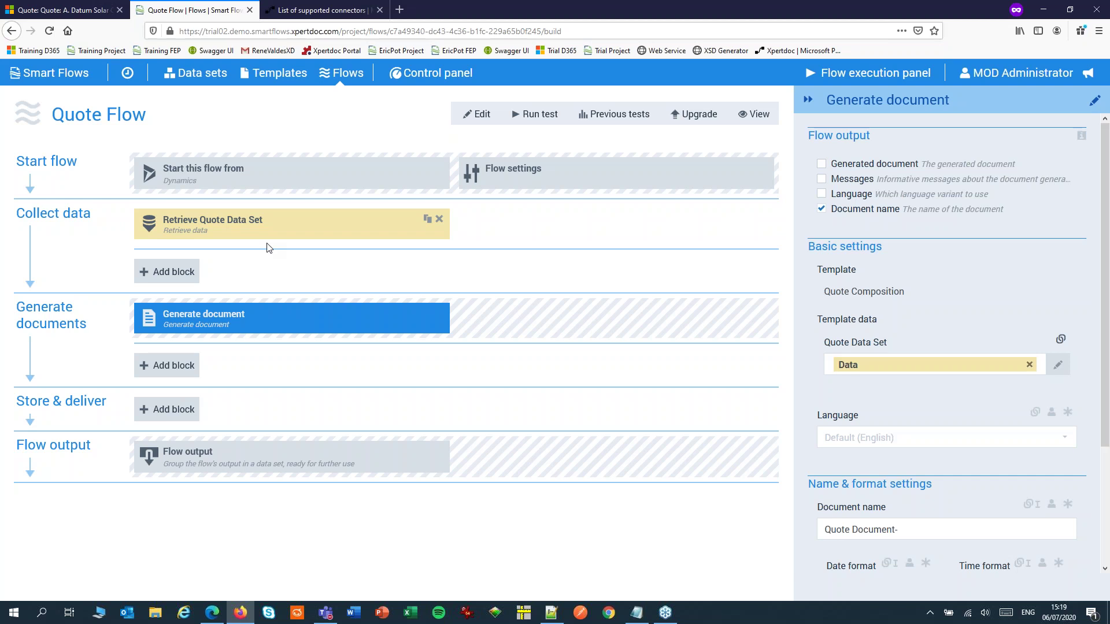
pyautogui.click(151, 412)
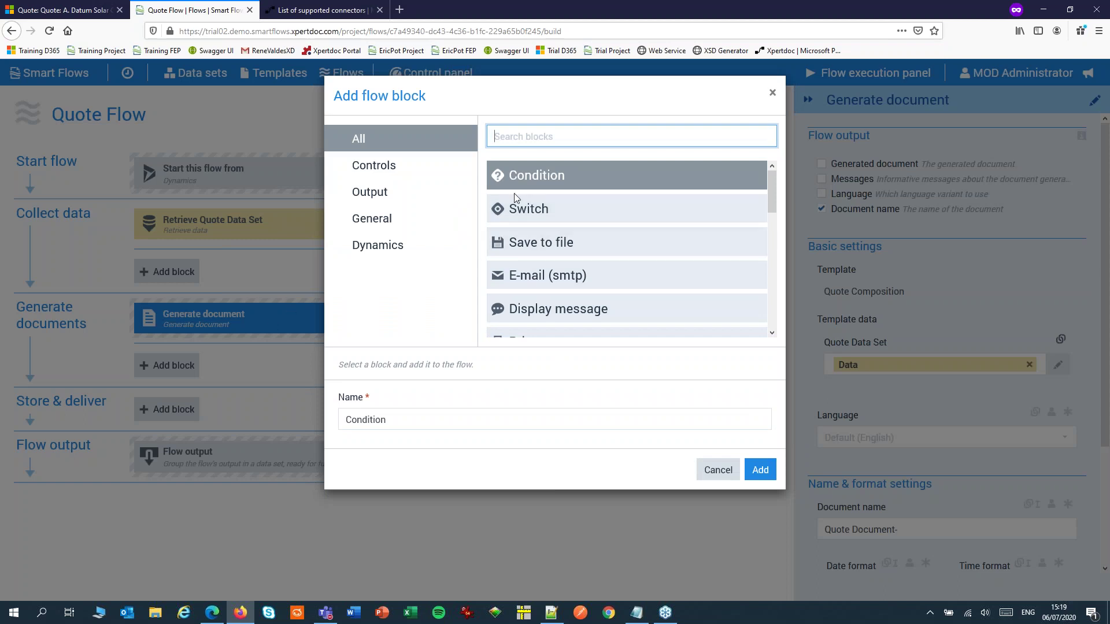
# Add the General 'Http request with Http Connector' block to Quote Flow's Store & deliver stage
pyautogui.click(399, 219)
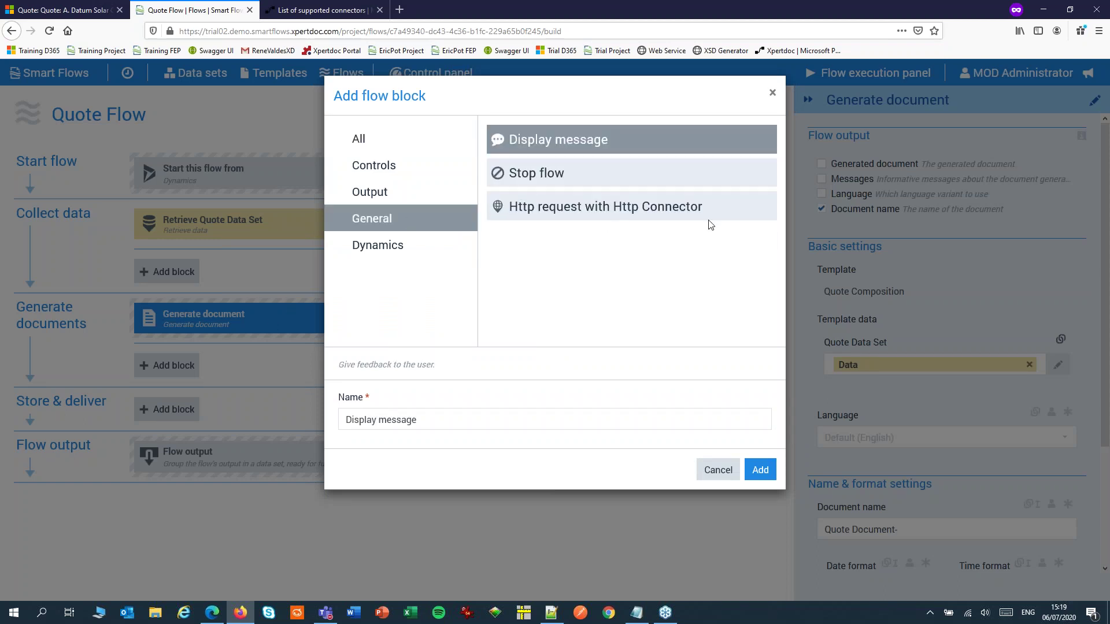
pyautogui.click(715, 211)
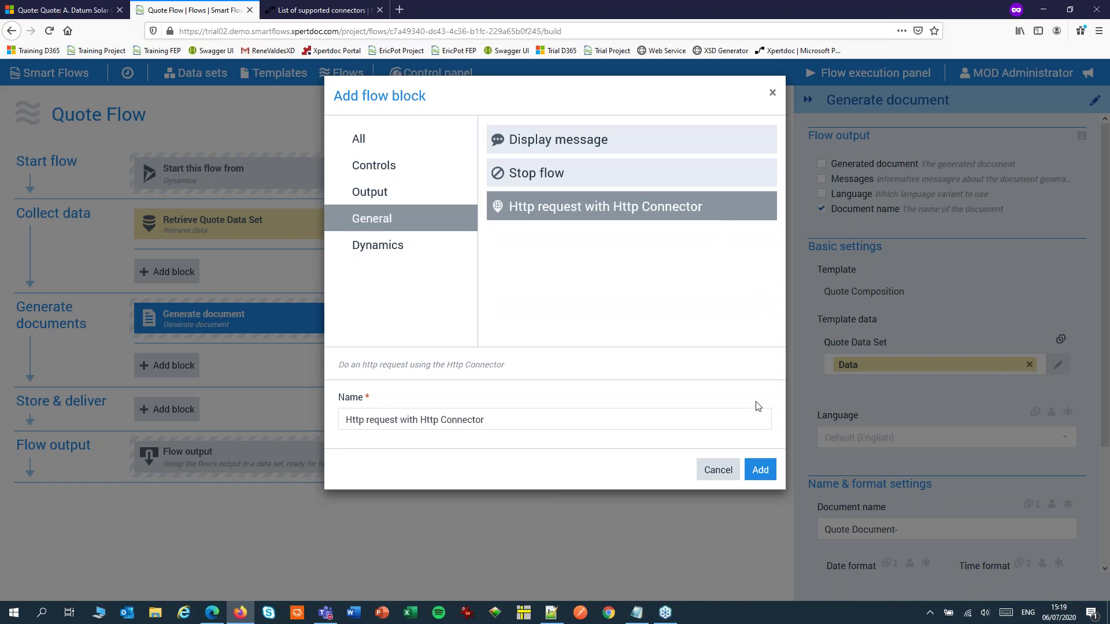
pyautogui.click(760, 471)
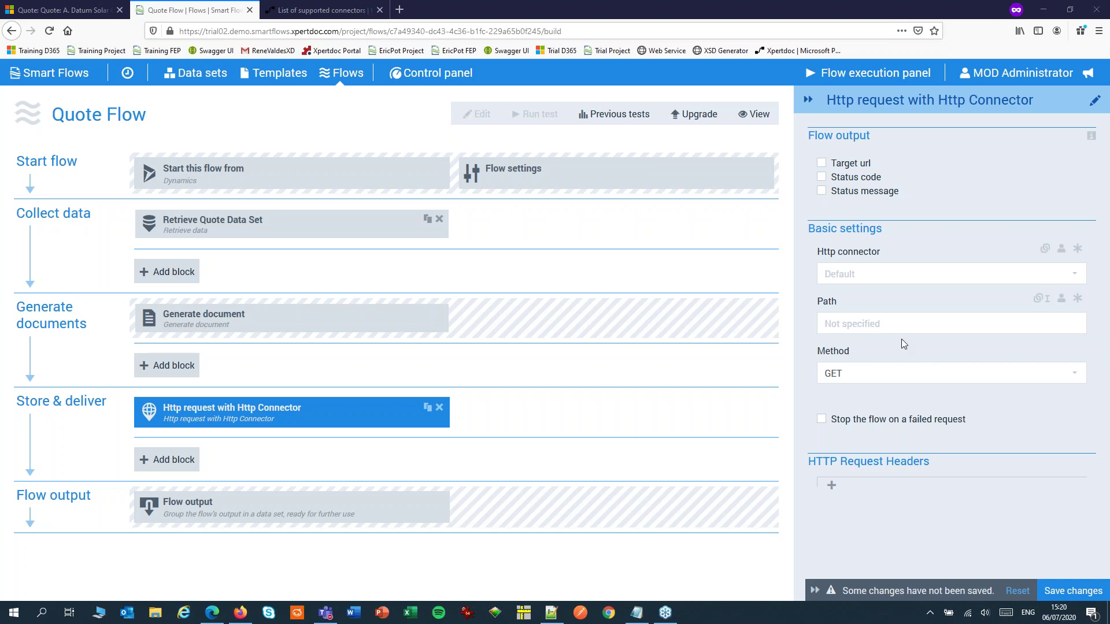
# Set the HTTP block's method to POST and body content type to Json, then edit the Post body
pyautogui.click(875, 376)
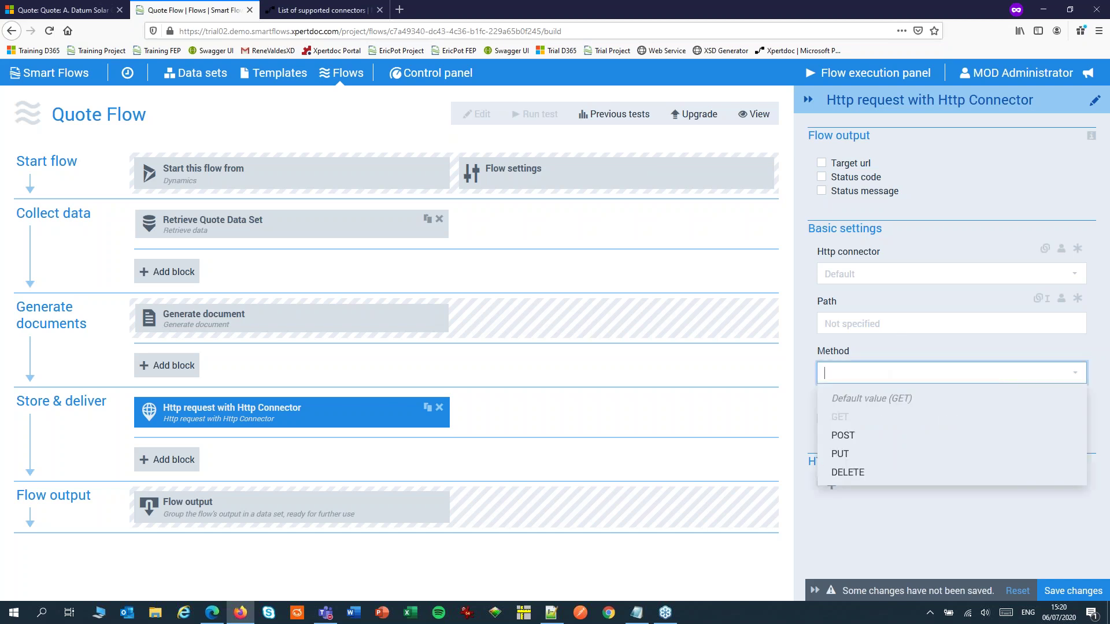
pyautogui.click(846, 434)
pyautogui.click(853, 428)
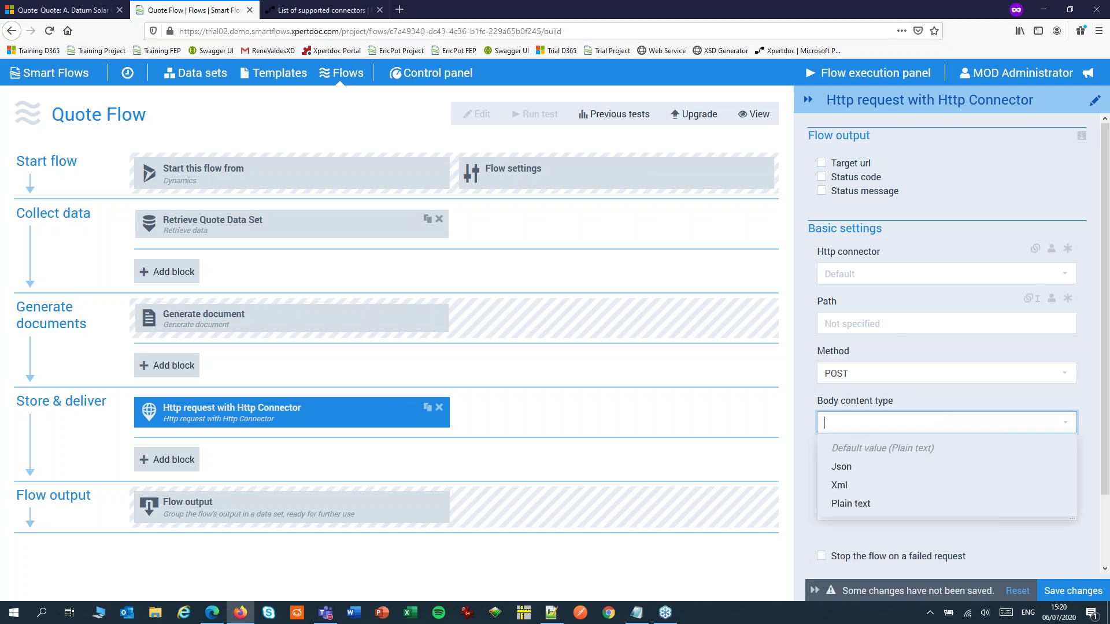
pyautogui.click(847, 467)
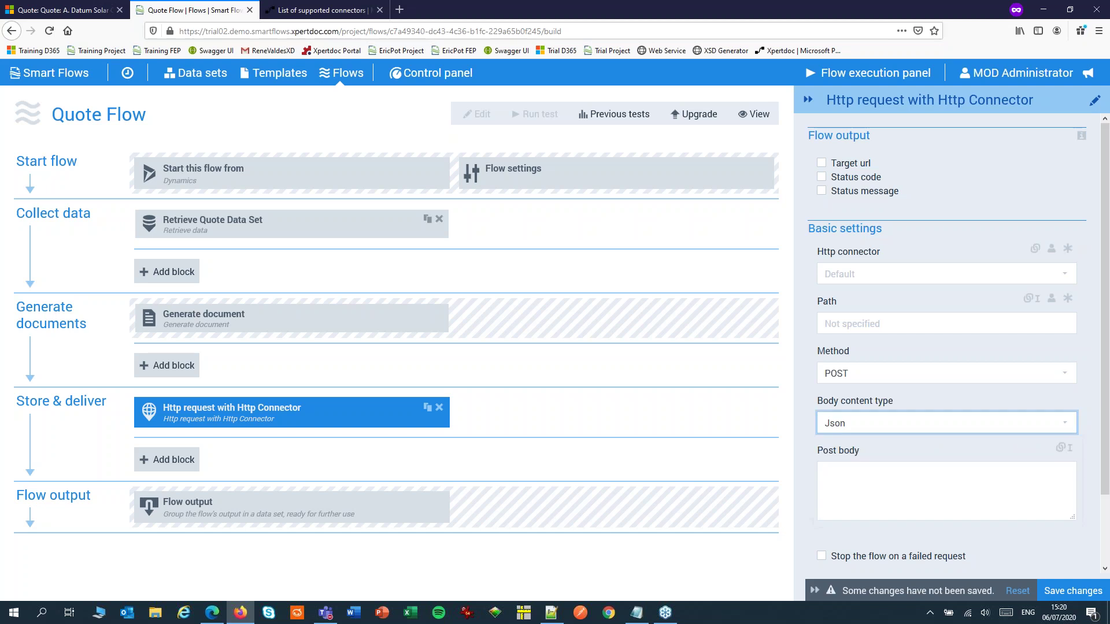
pyautogui.click(849, 477)
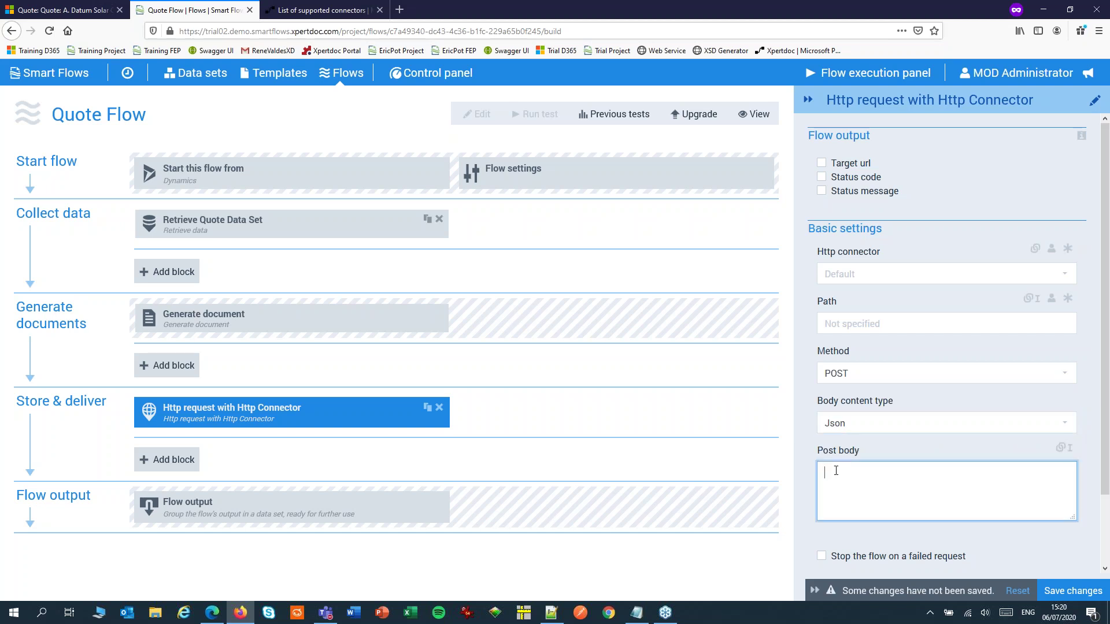
# Select the QuoteId JSON block in Notepad++ and return to the browser
pyautogui.click(552, 613)
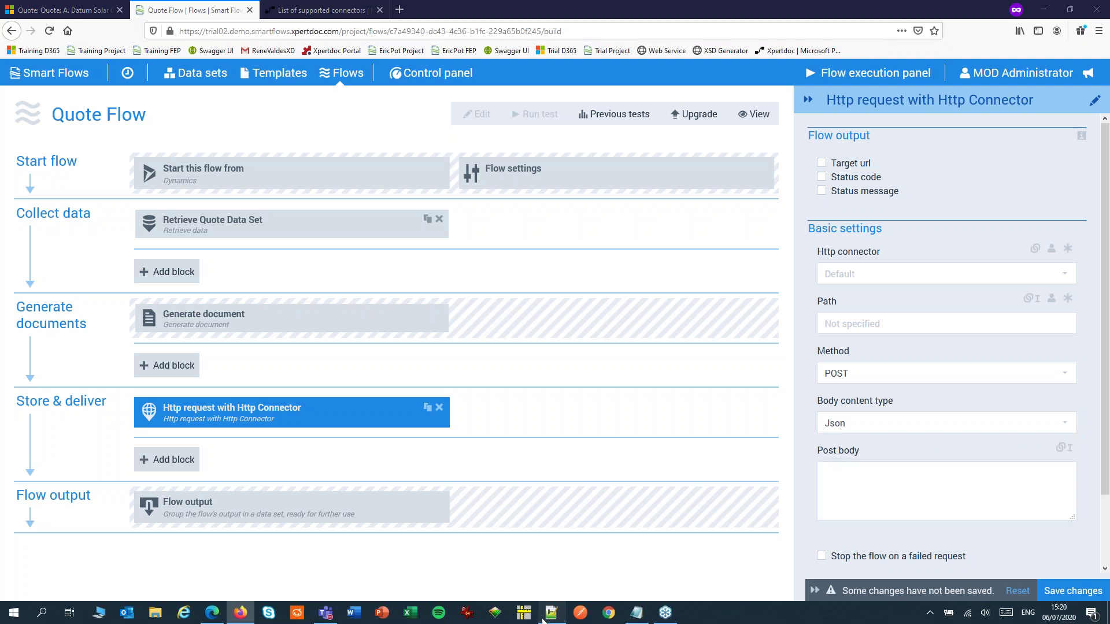
pyautogui.moveTo(31, 107); pyautogui.dragTo(52, 123)
pyautogui.hotkey('ctrl', 'c')
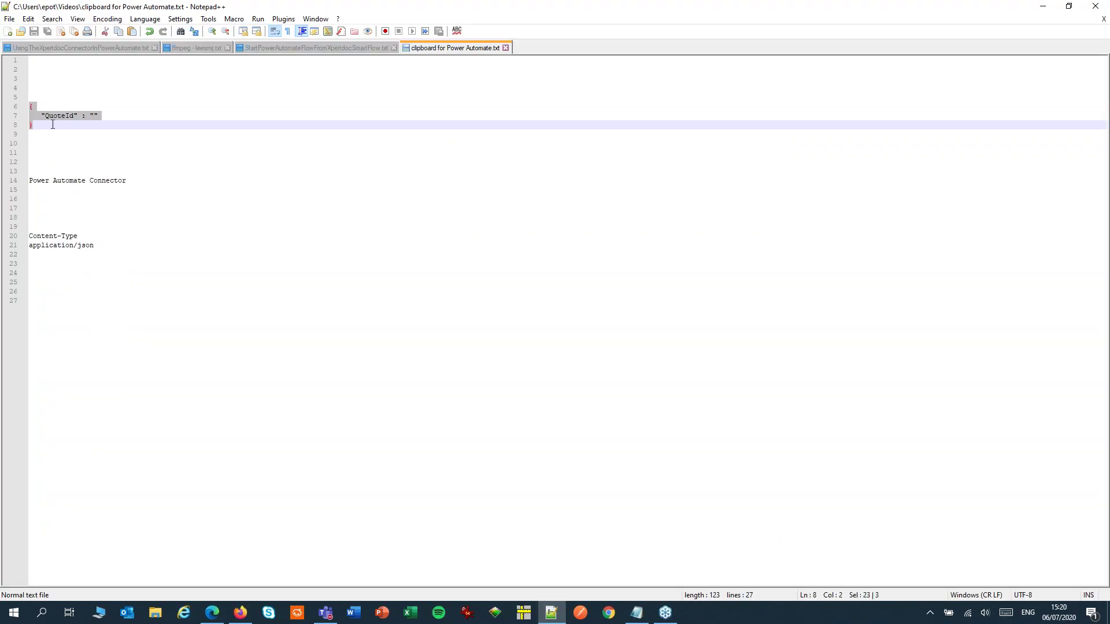
pyautogui.click(240, 612)
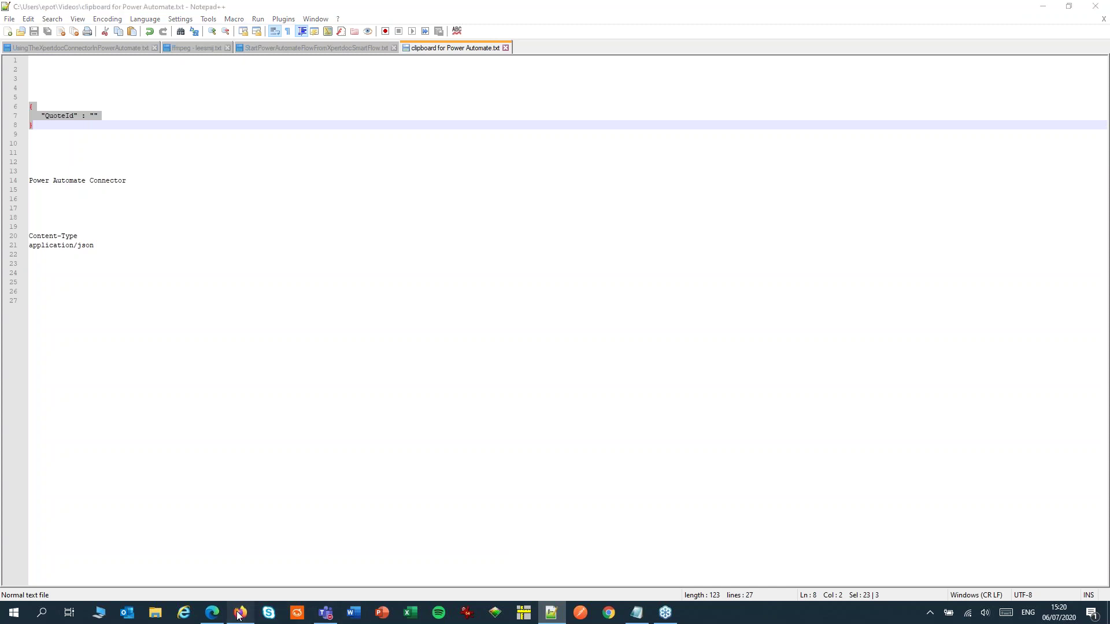
# Paste the QuoteId JSON object into the Post body and save Quote Flow
pyautogui.hotkey('ctrl', 'v')
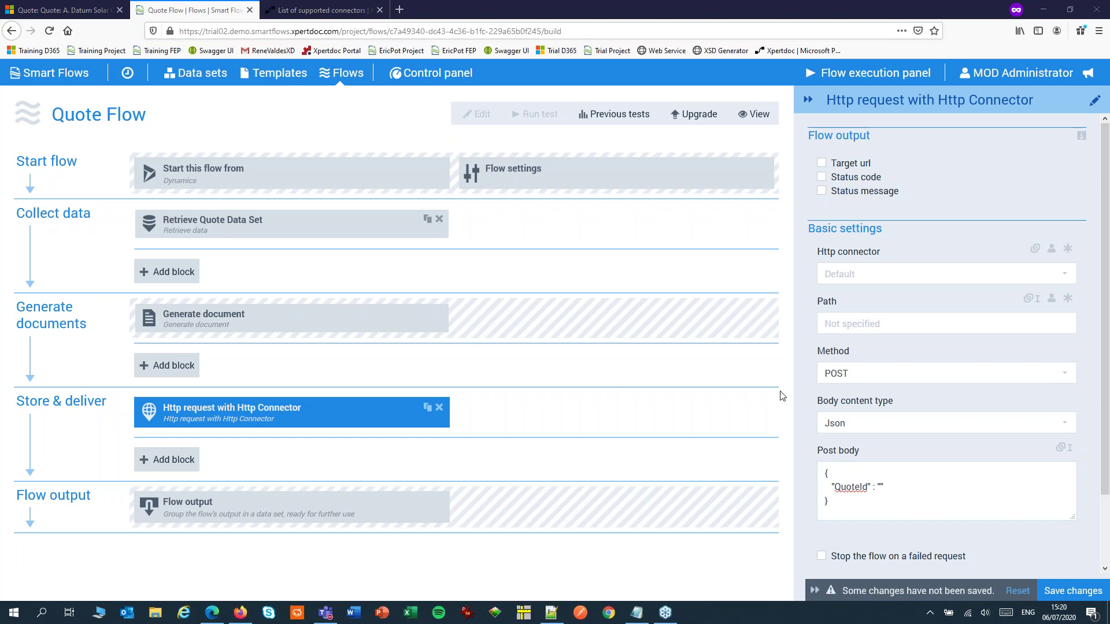
pyautogui.click(1059, 595)
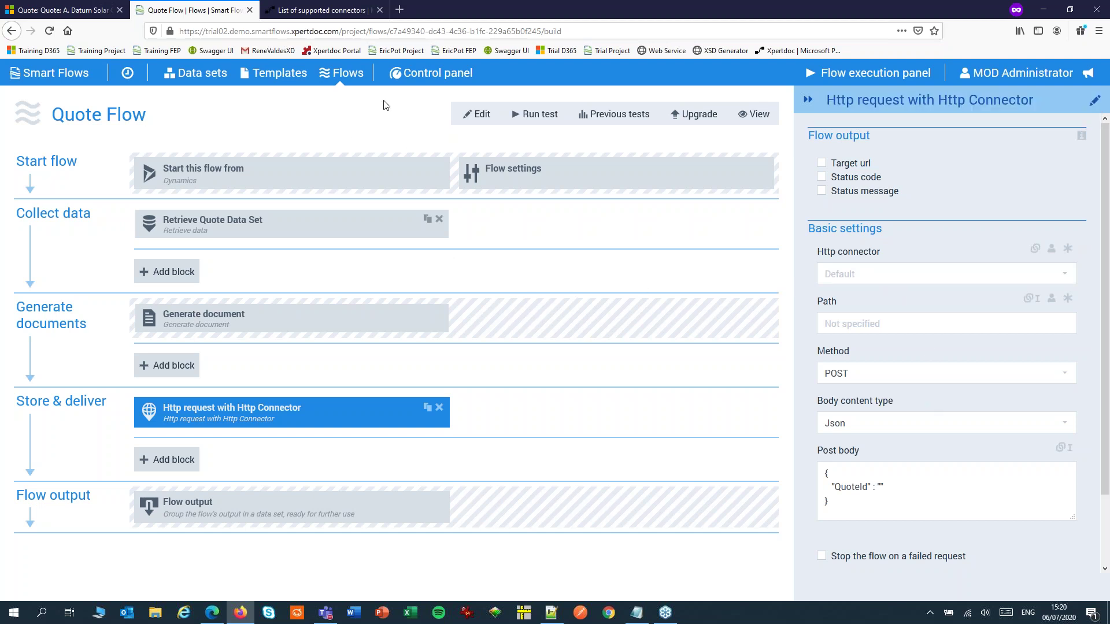
# View the Xpertdoc (Preview) connector details in Power Automate, then go to My flows
pyautogui.click(327, 11)
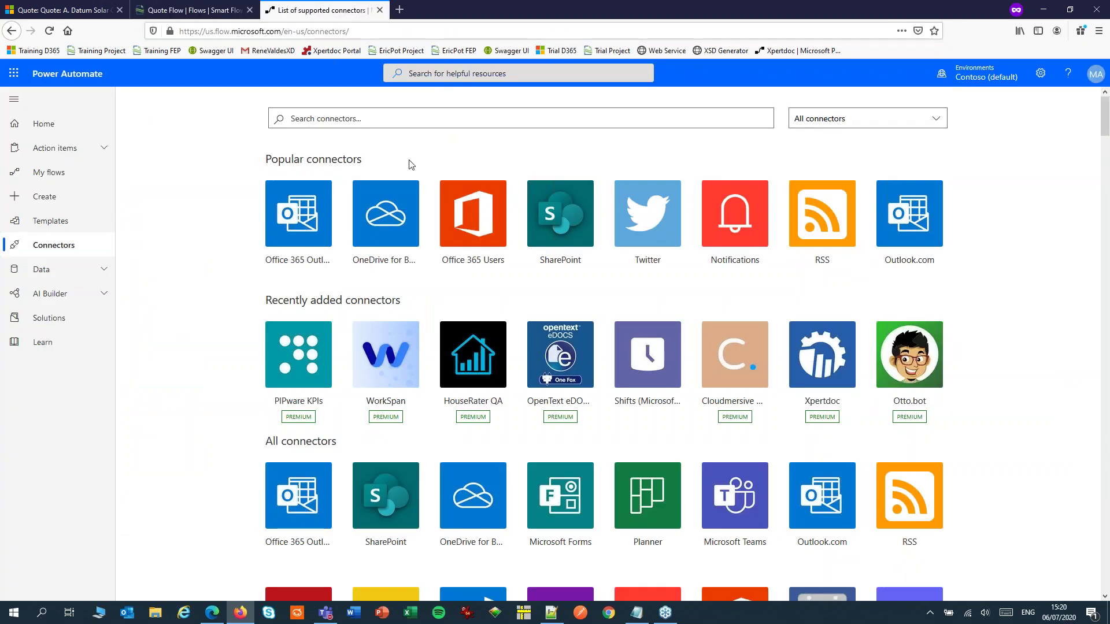
pyautogui.click(817, 362)
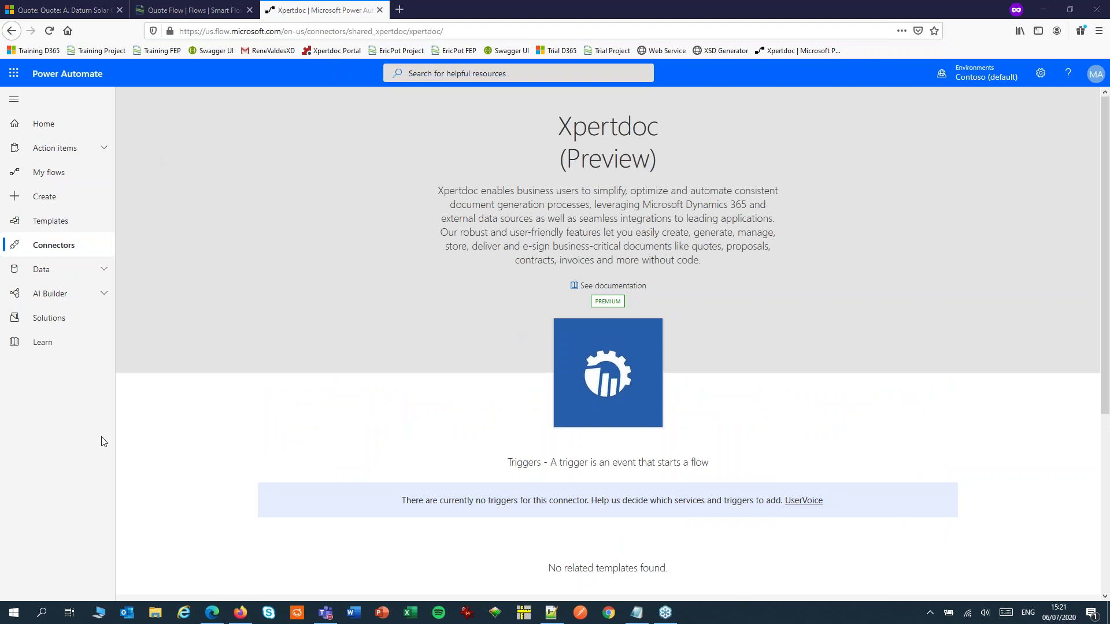
pyautogui.click(68, 172)
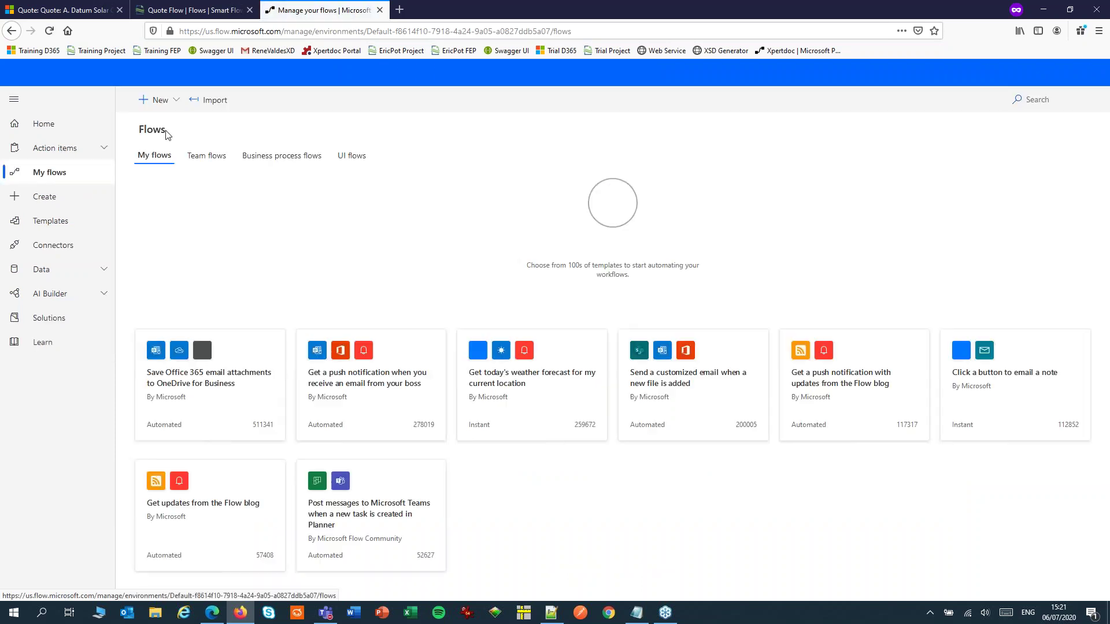
# Create an automated flow from blank triggered by 'When an HTTP request is received'
pyautogui.click(153, 103)
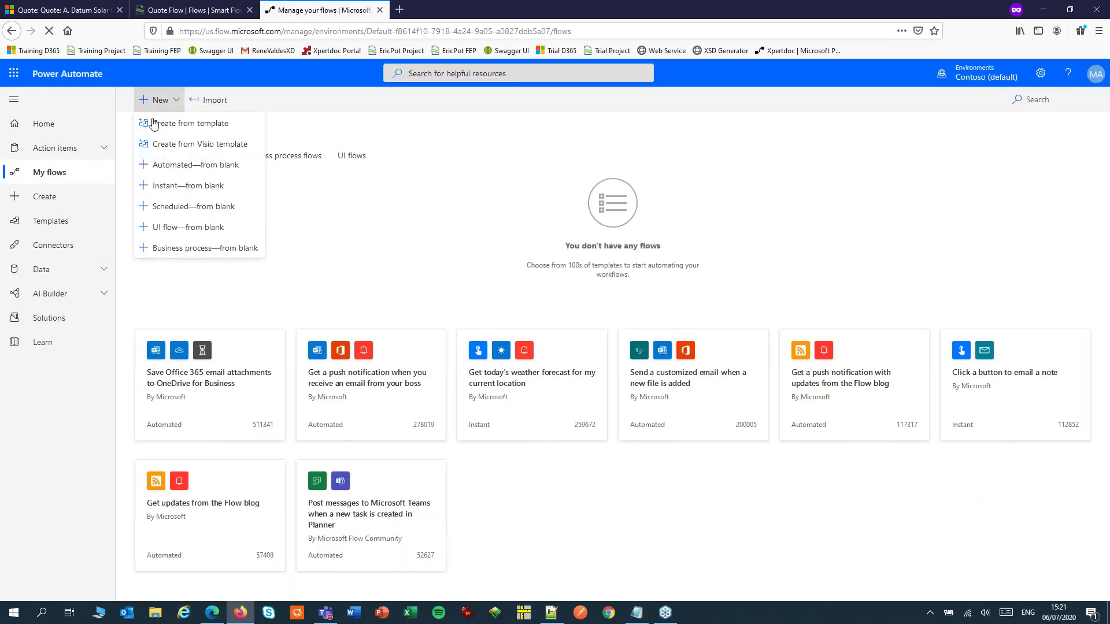
pyautogui.click(167, 166)
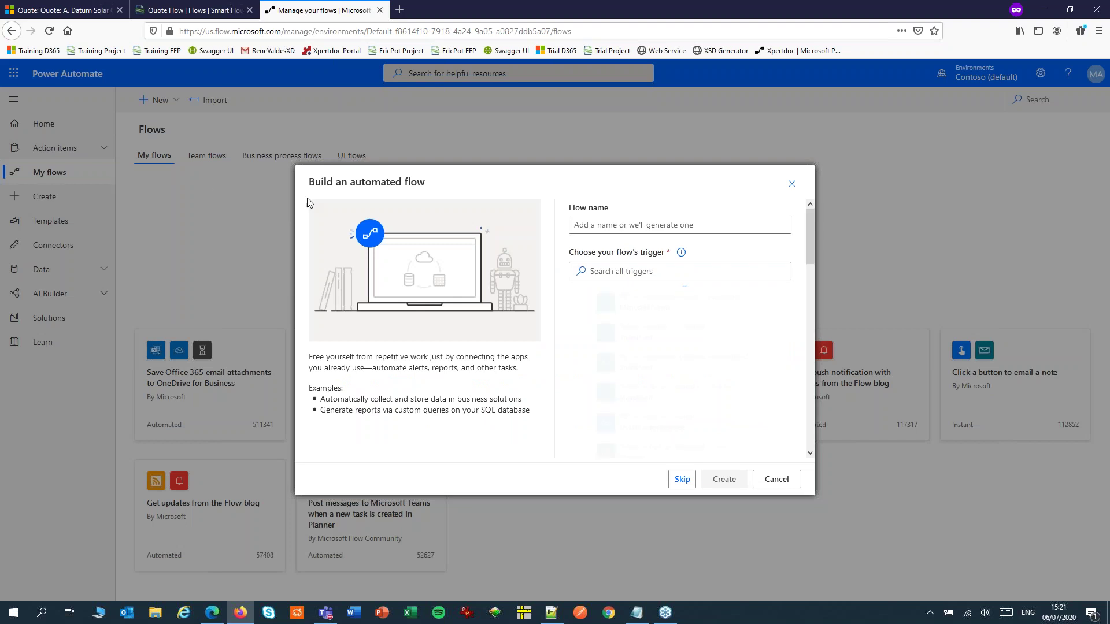
pyautogui.click(682, 479)
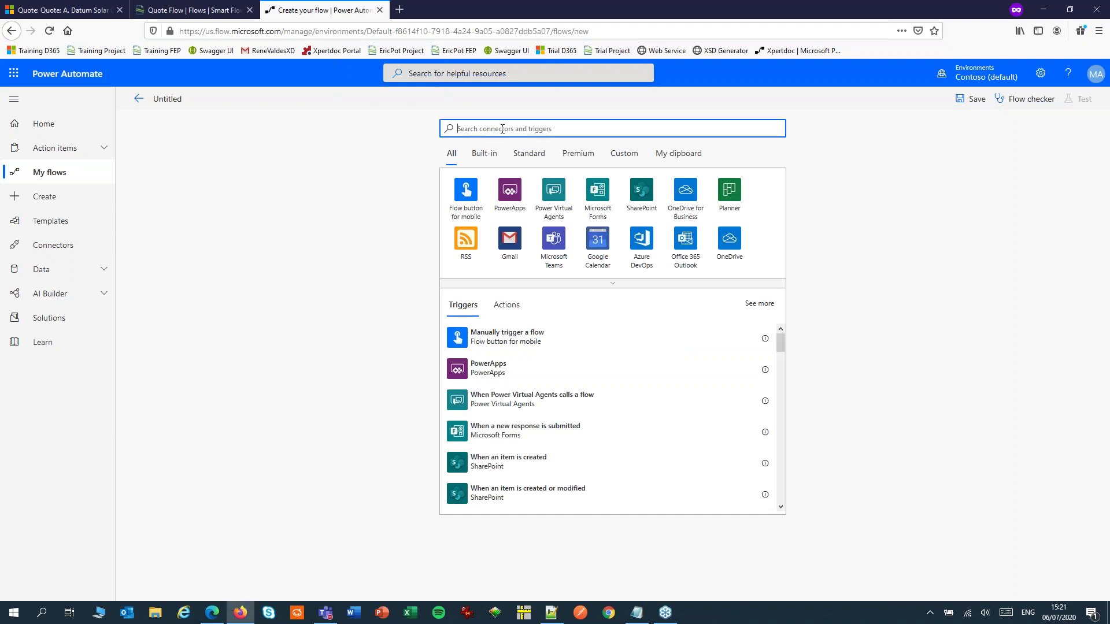
pyautogui.write('http')
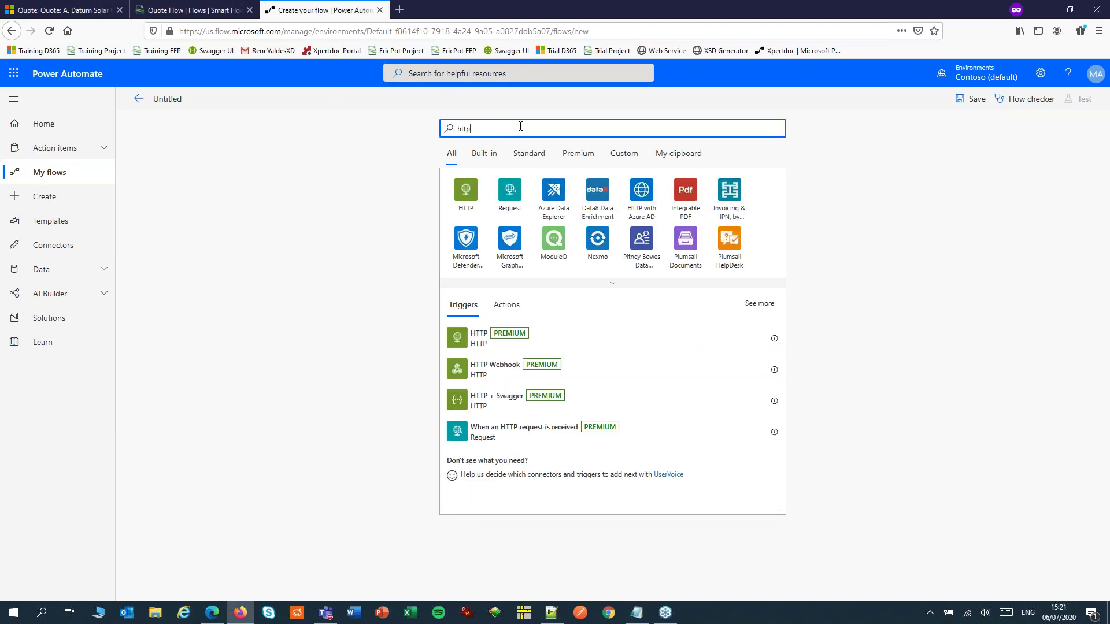
pyautogui.click(507, 200)
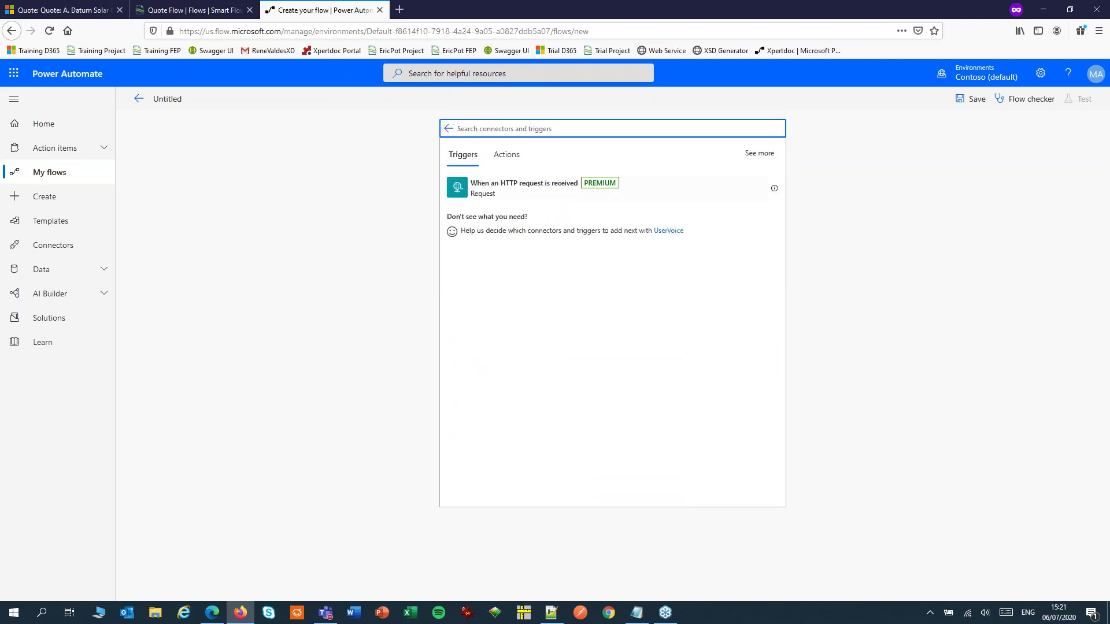
pyautogui.click(505, 192)
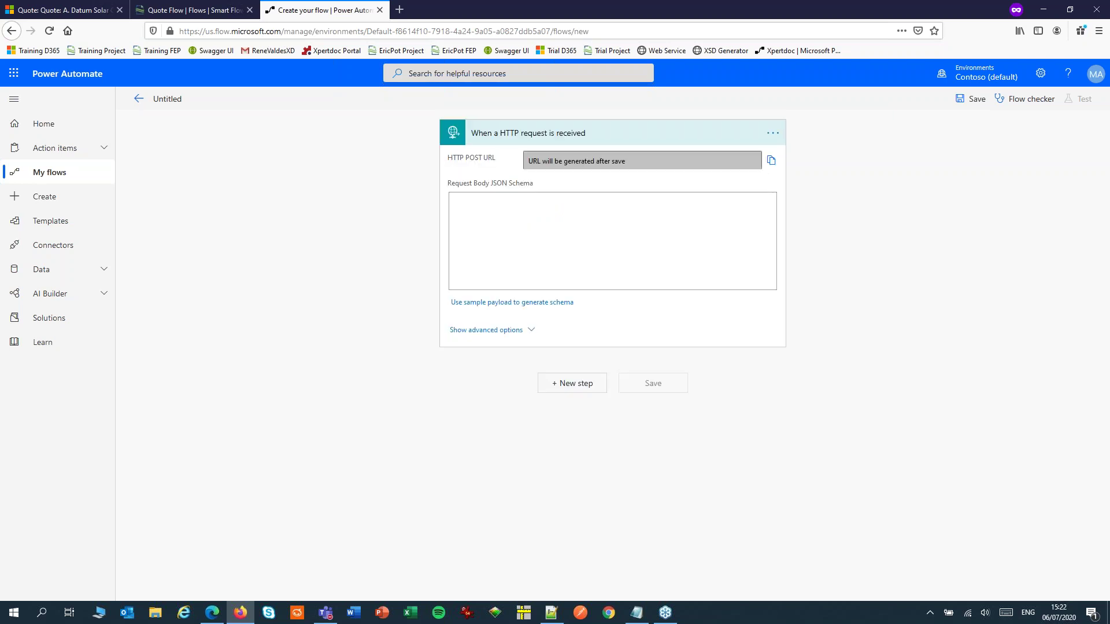
# Generate the trigger's request body schema from the pasted QuoteId sample payload
pyautogui.click(498, 308)
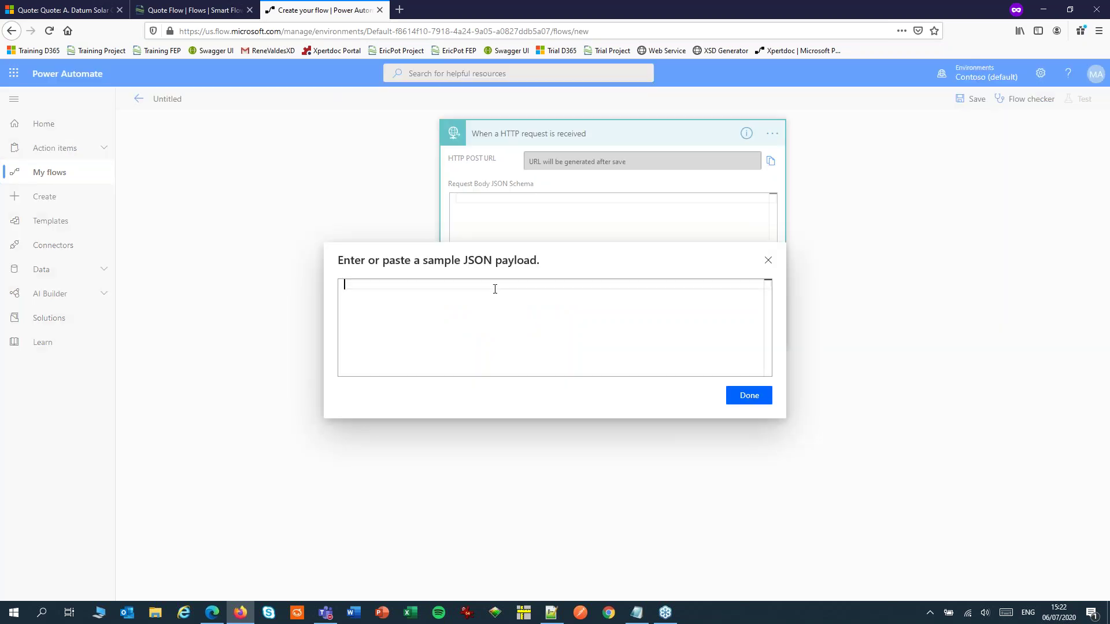
pyautogui.hotkey('ctrl', 'v')
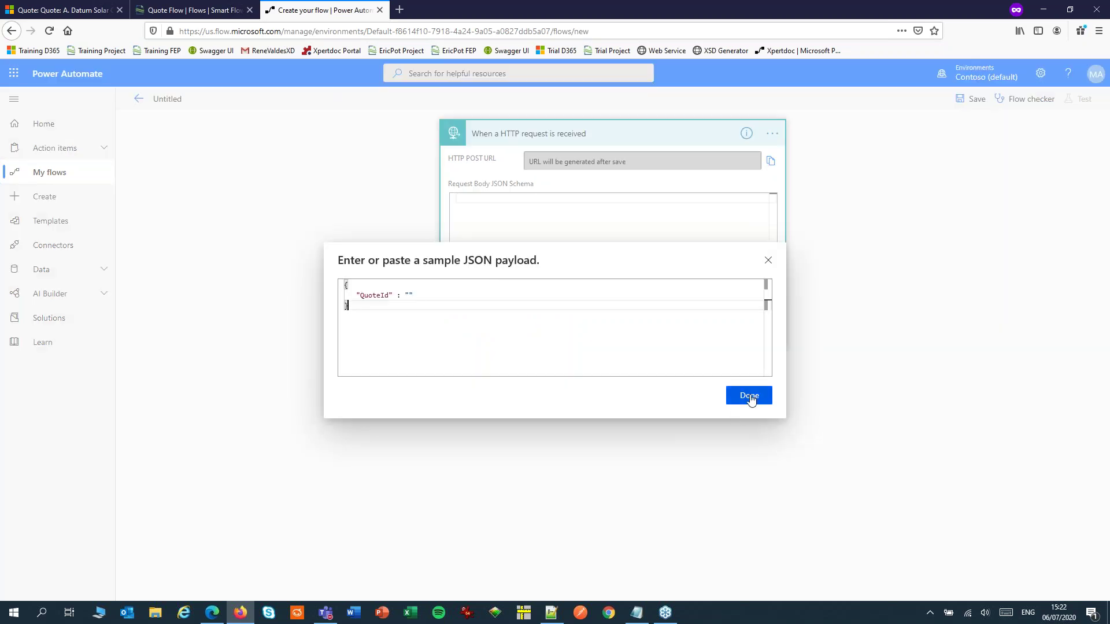
pyautogui.click(751, 396)
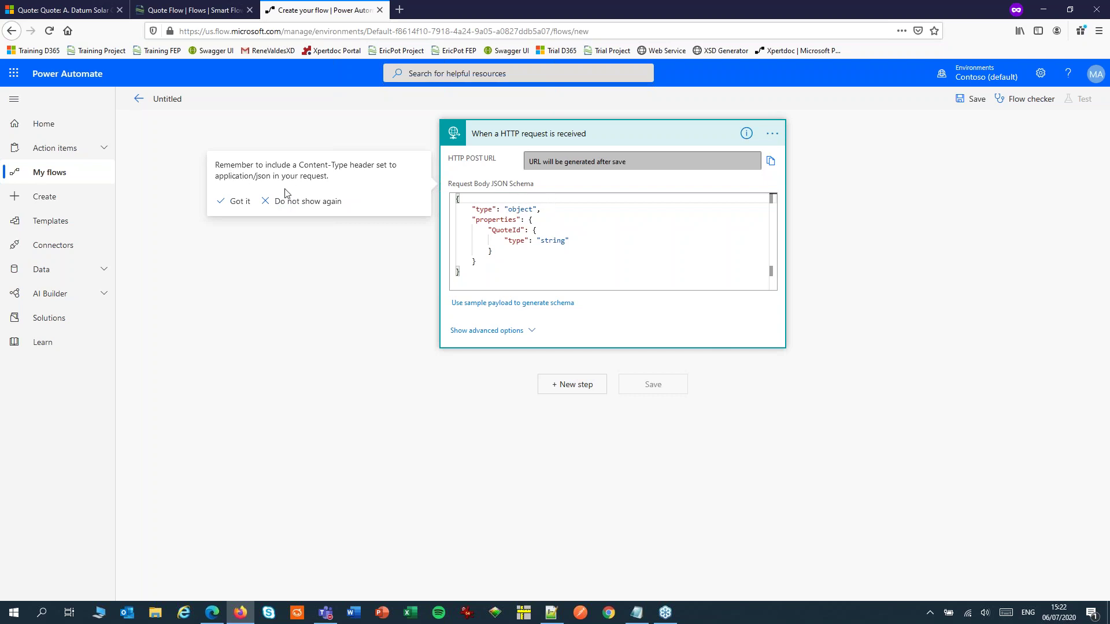
pyautogui.click(236, 204)
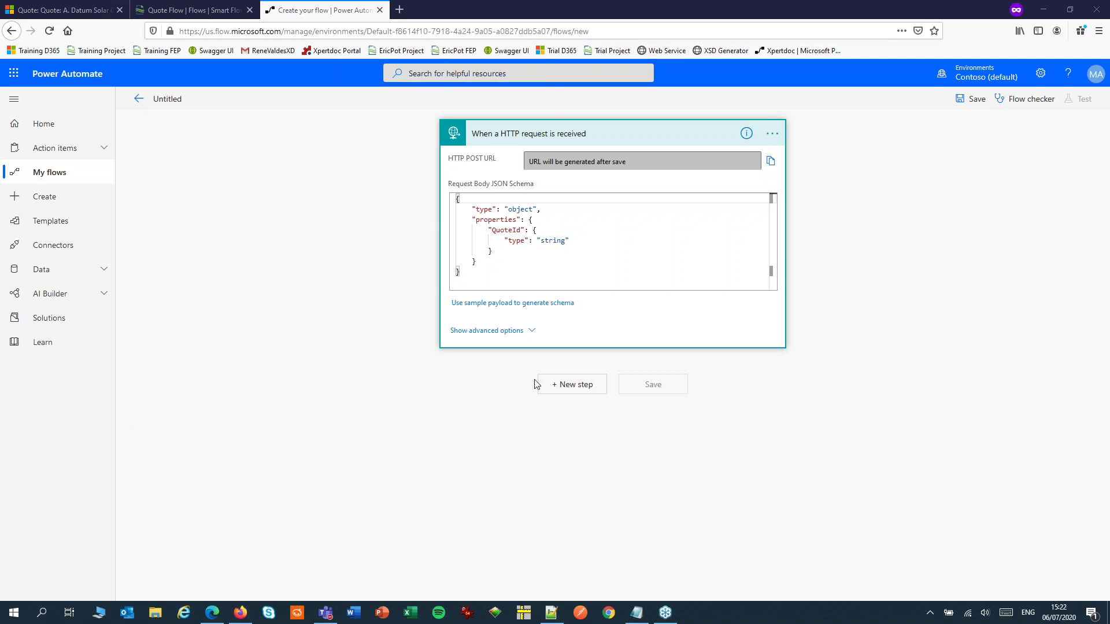
# Add a Dynamics 365 'Update a record' action after the HTTP trigger
pyautogui.click(570, 385)
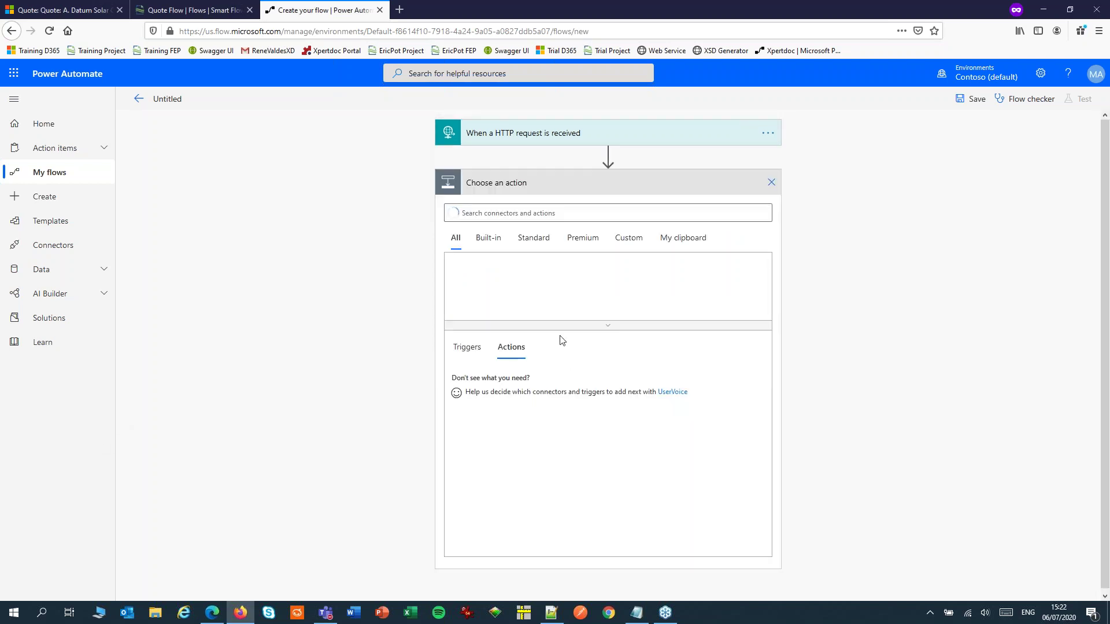
pyautogui.write('dy')
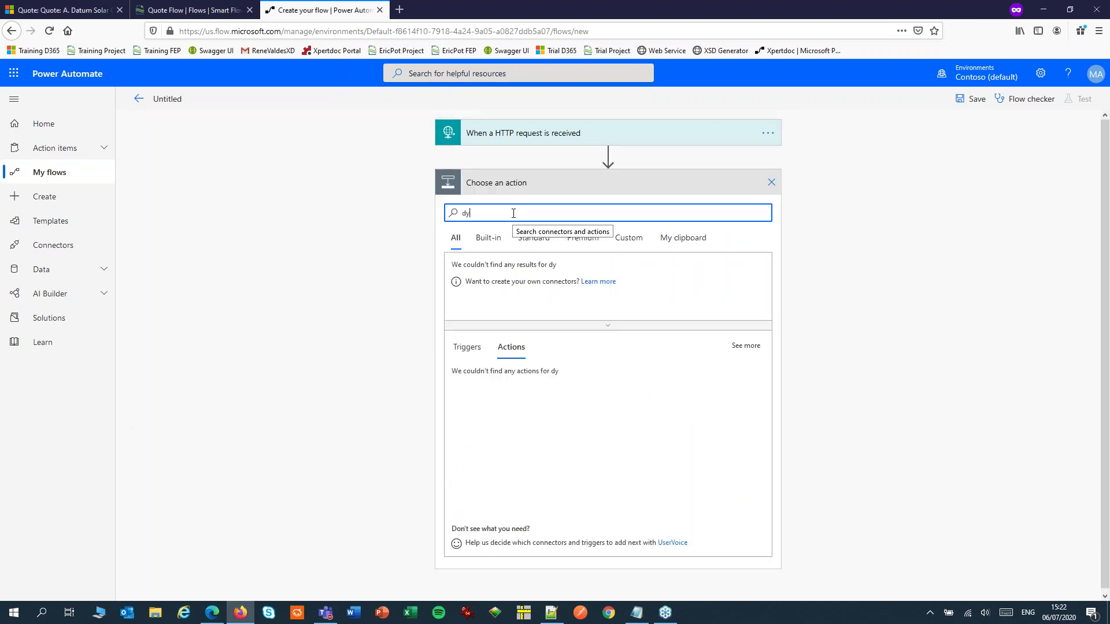
pyautogui.write('namics')
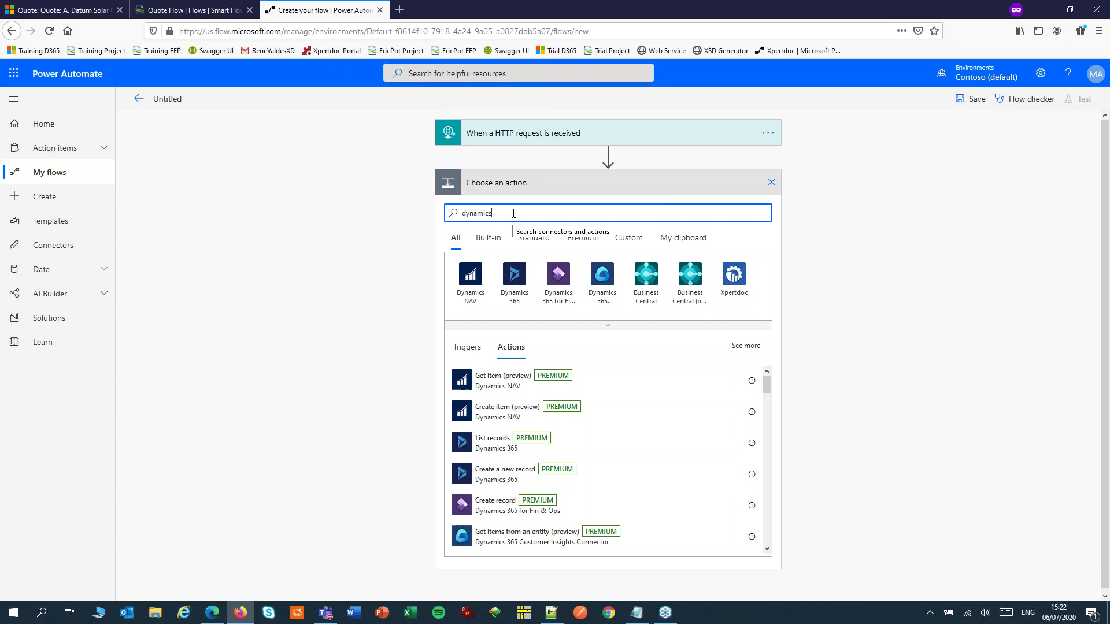
pyautogui.click(516, 277)
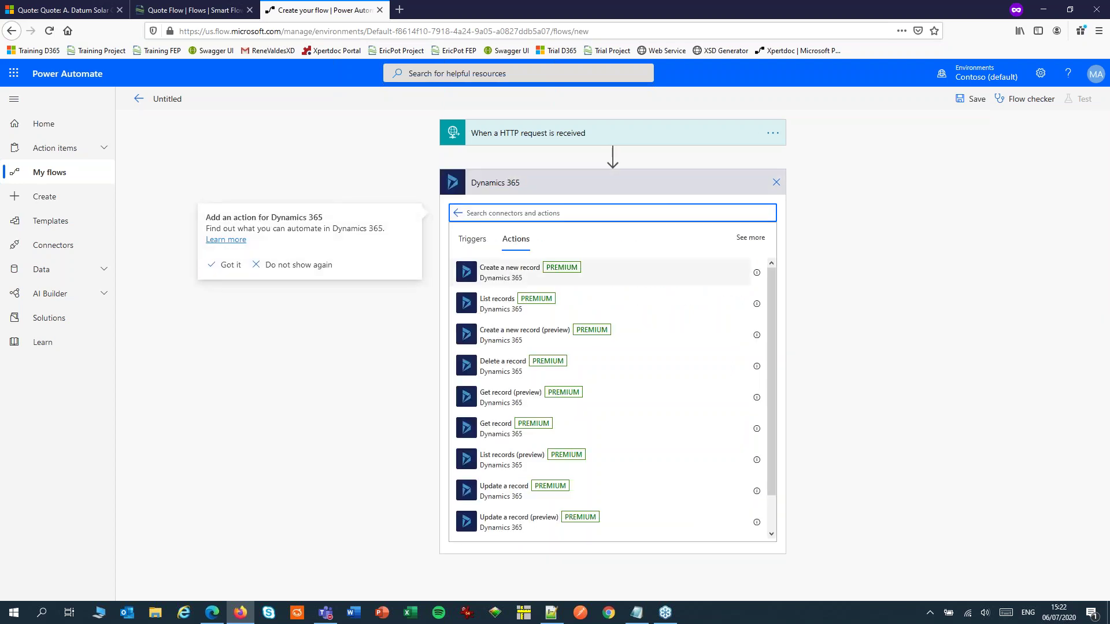
pyautogui.click(489, 490)
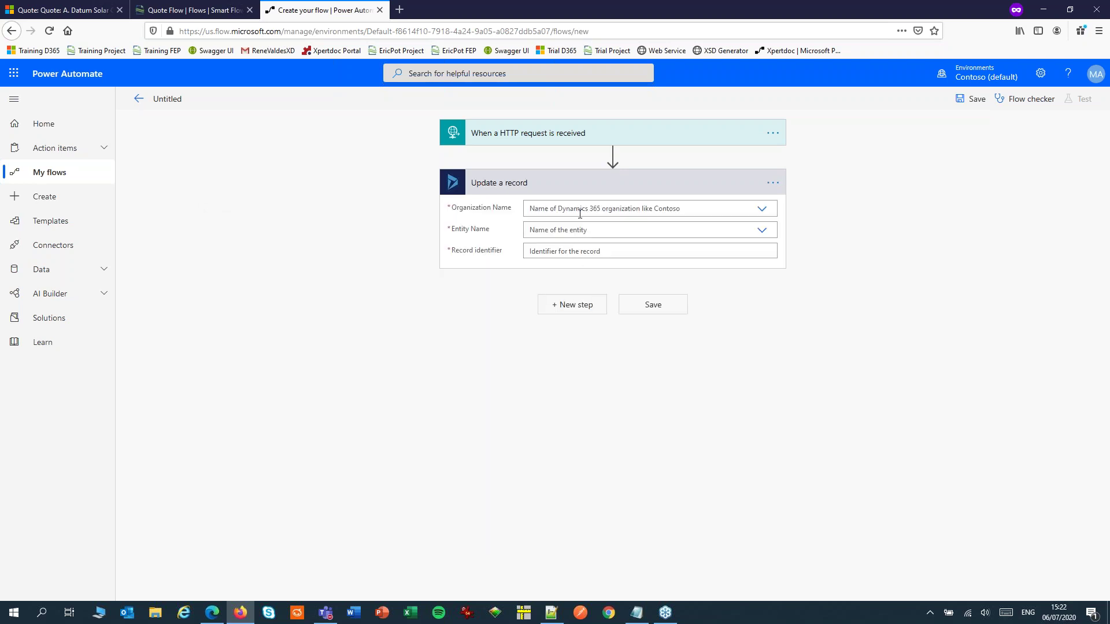
# Set the update step's organization to Contoso and entity to Quotes
pyautogui.click(580, 208)
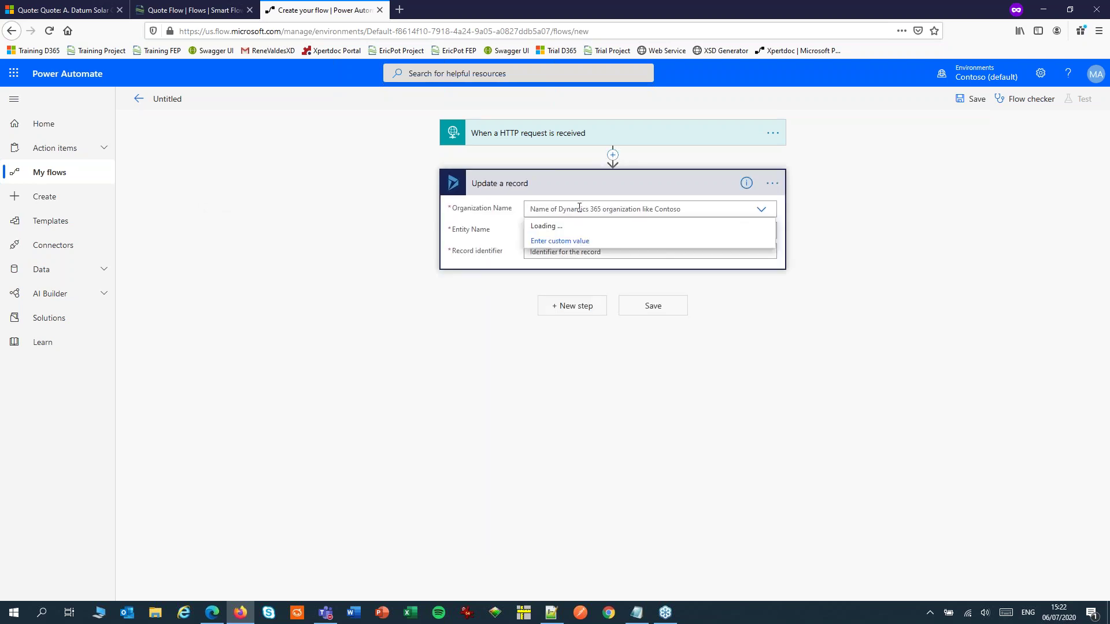
pyautogui.click(546, 227)
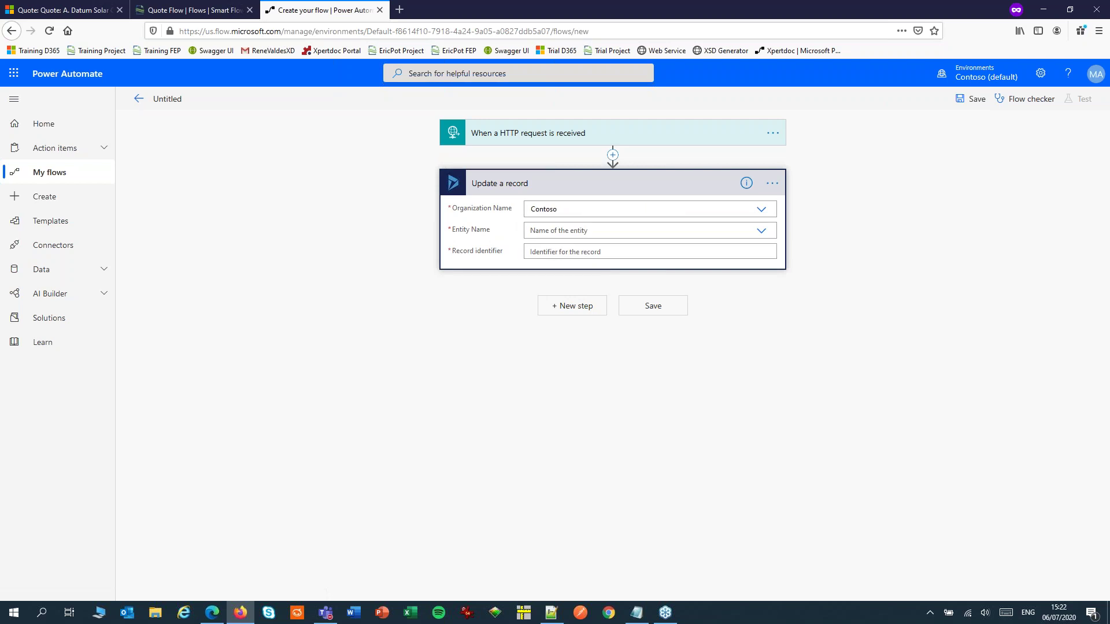
pyautogui.click(547, 229)
pyautogui.write('Quote')
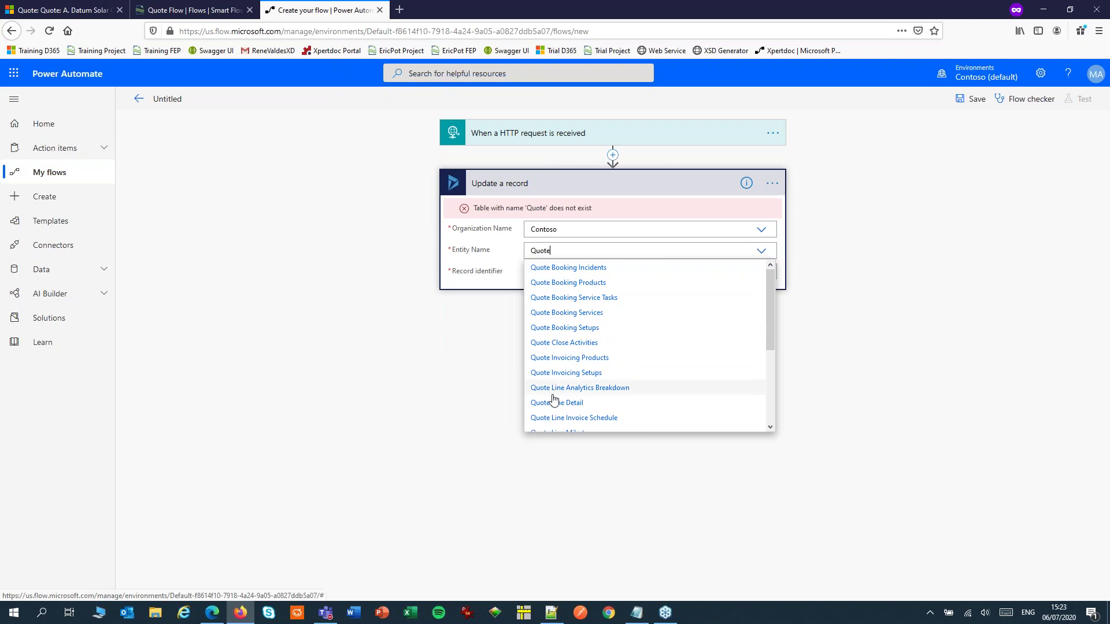
pyautogui.scroll(-3, 553, 398)
pyautogui.scroll(-1, 553, 397)
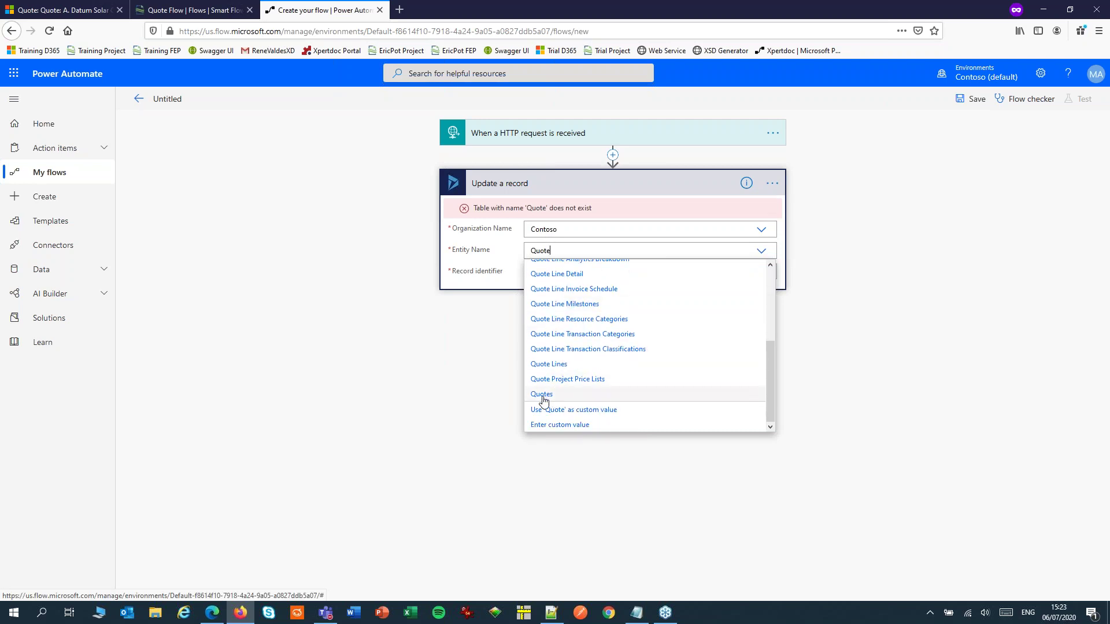
pyautogui.click(543, 395)
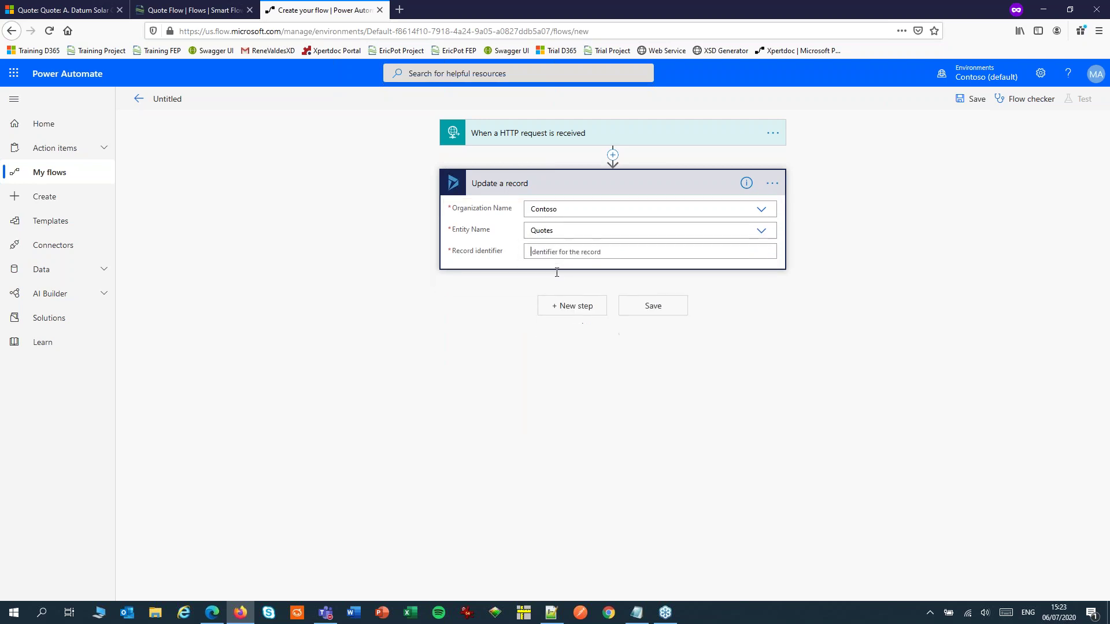
pyautogui.click(553, 252)
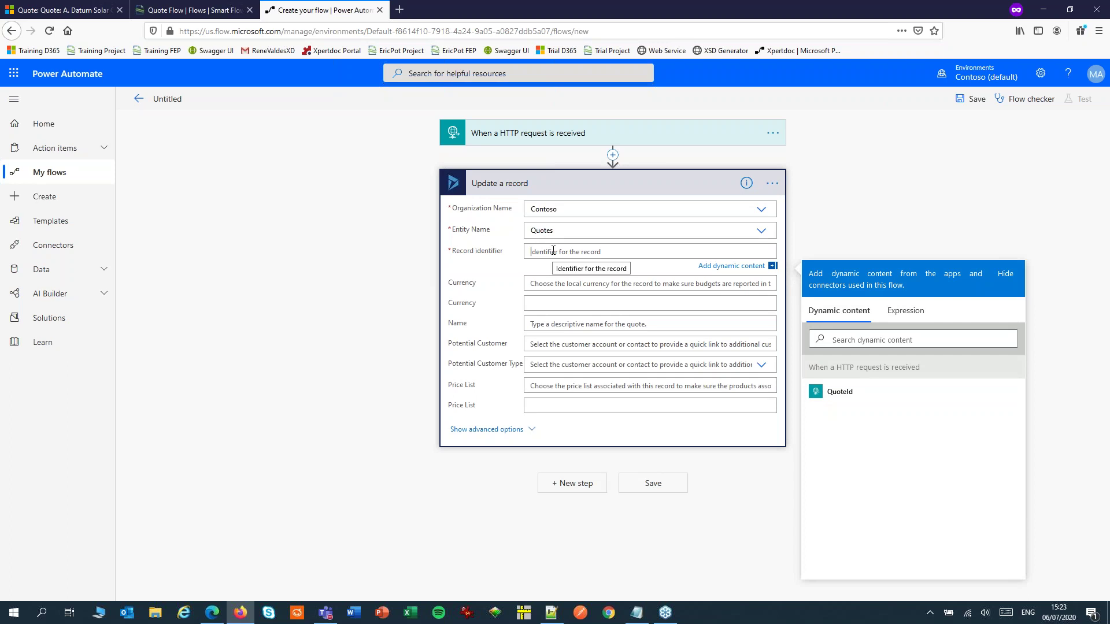
# Use QuoteId as the record identifier and set the advanced Status Label to Active
pyautogui.click(841, 393)
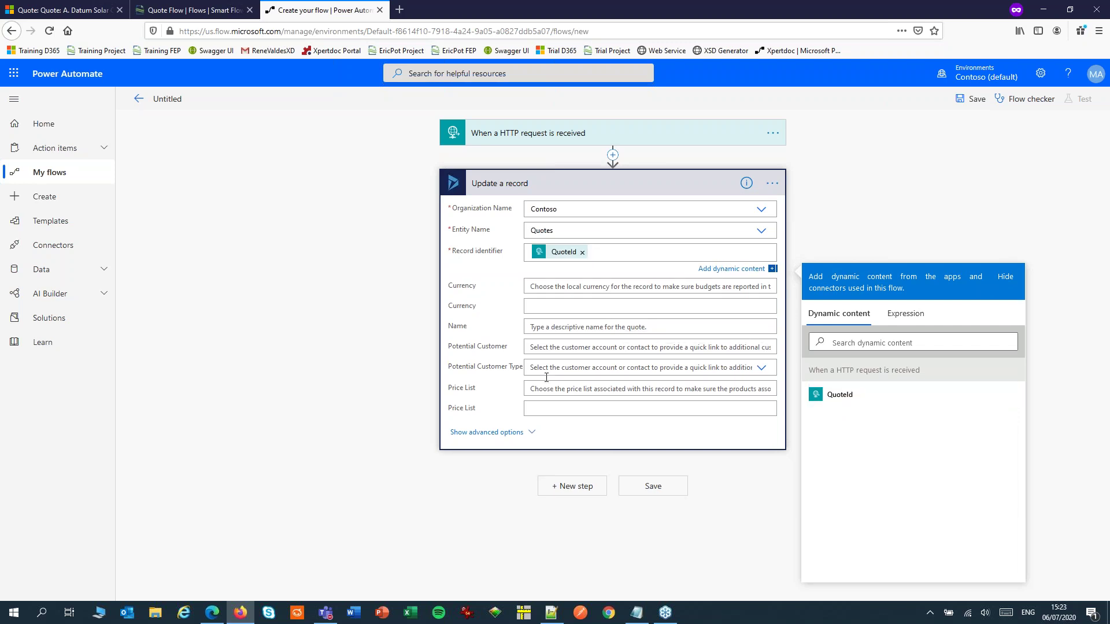
pyautogui.click(499, 432)
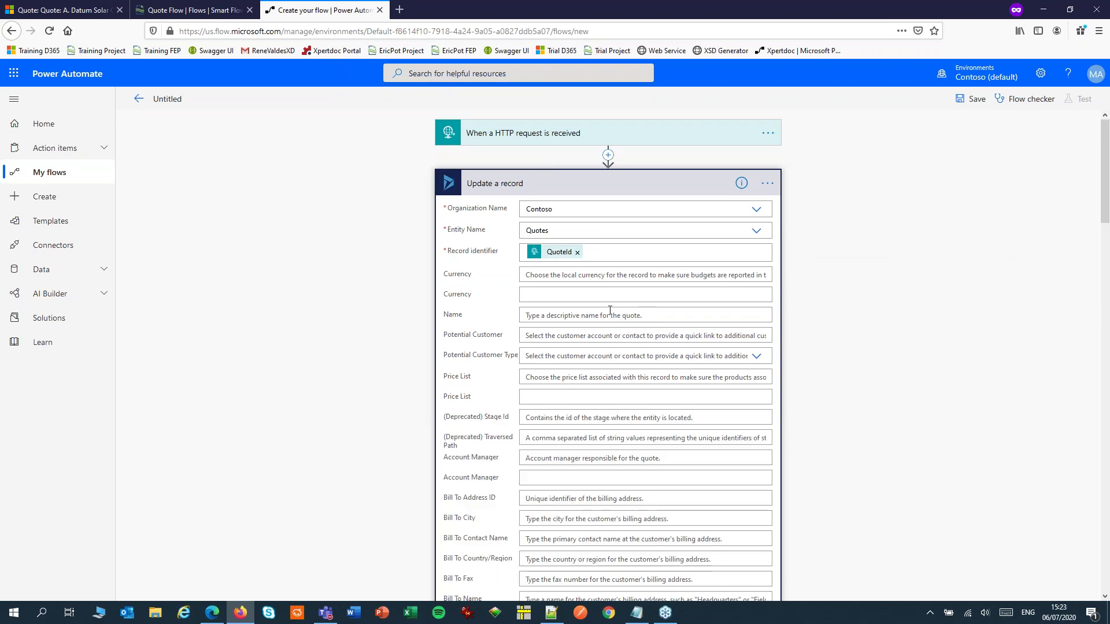
pyautogui.scroll(-10, 610, 310)
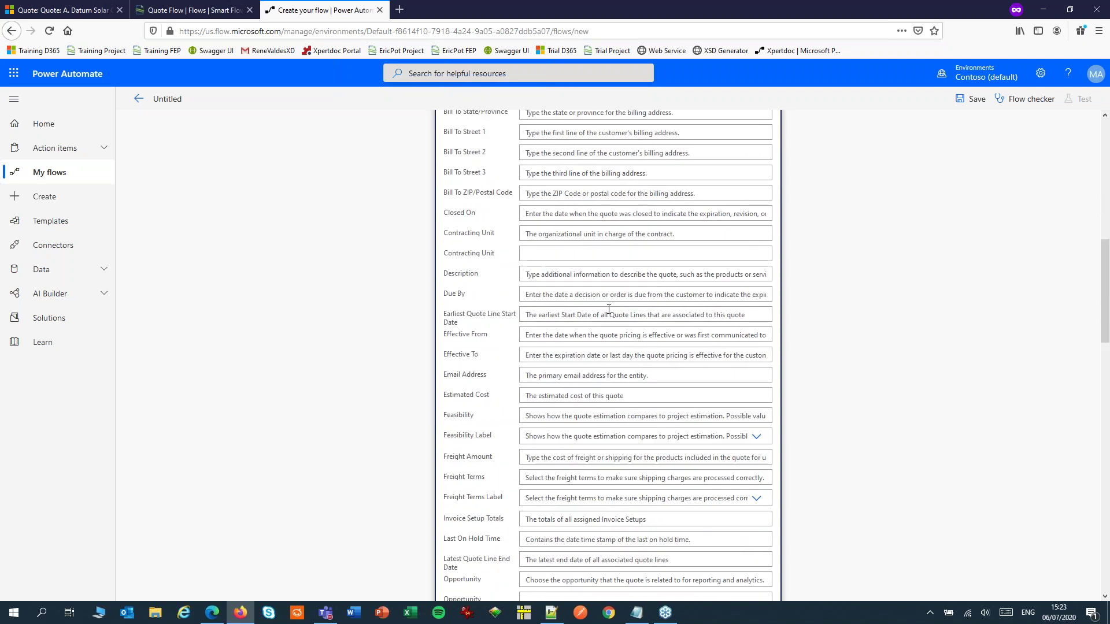
pyautogui.scroll(-8, 609, 309)
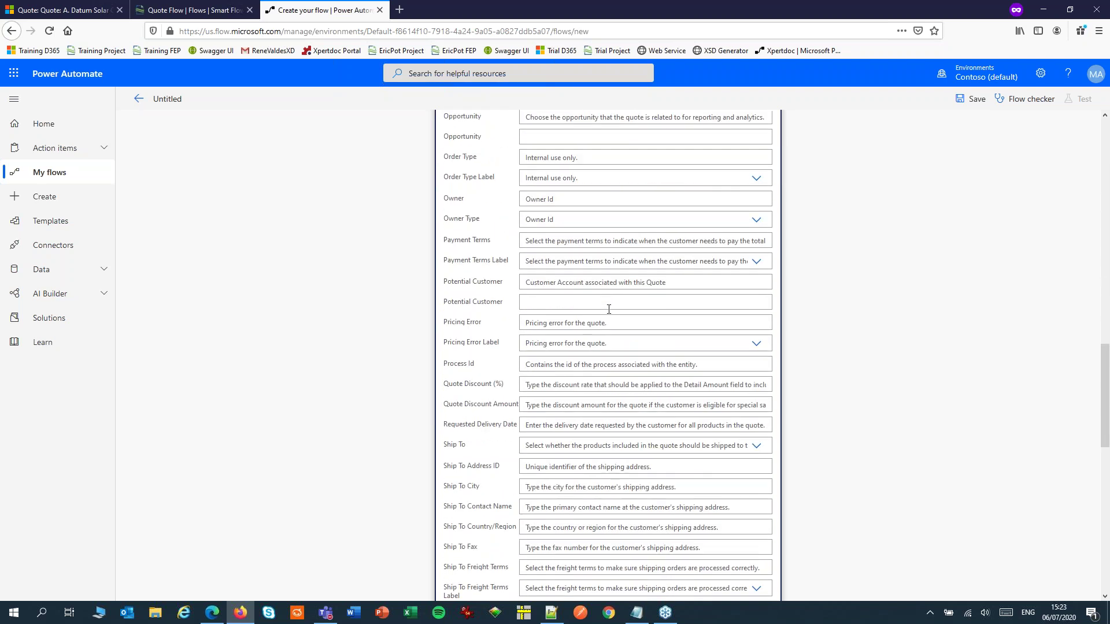
pyautogui.scroll(-7, 608, 309)
pyautogui.scroll(-4, 607, 305)
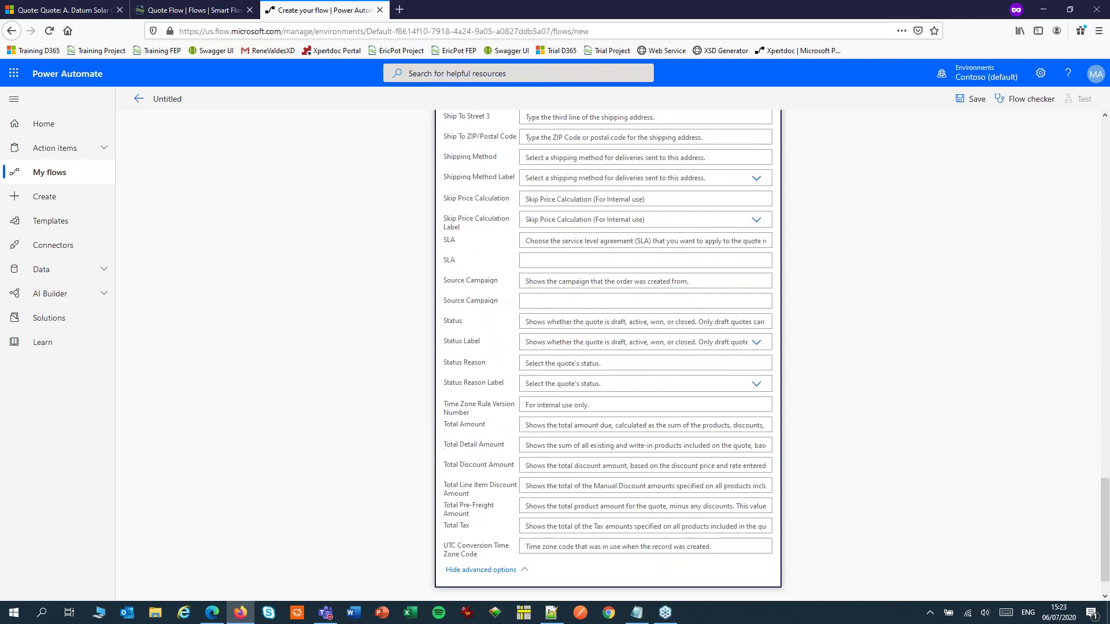
pyautogui.click(578, 300)
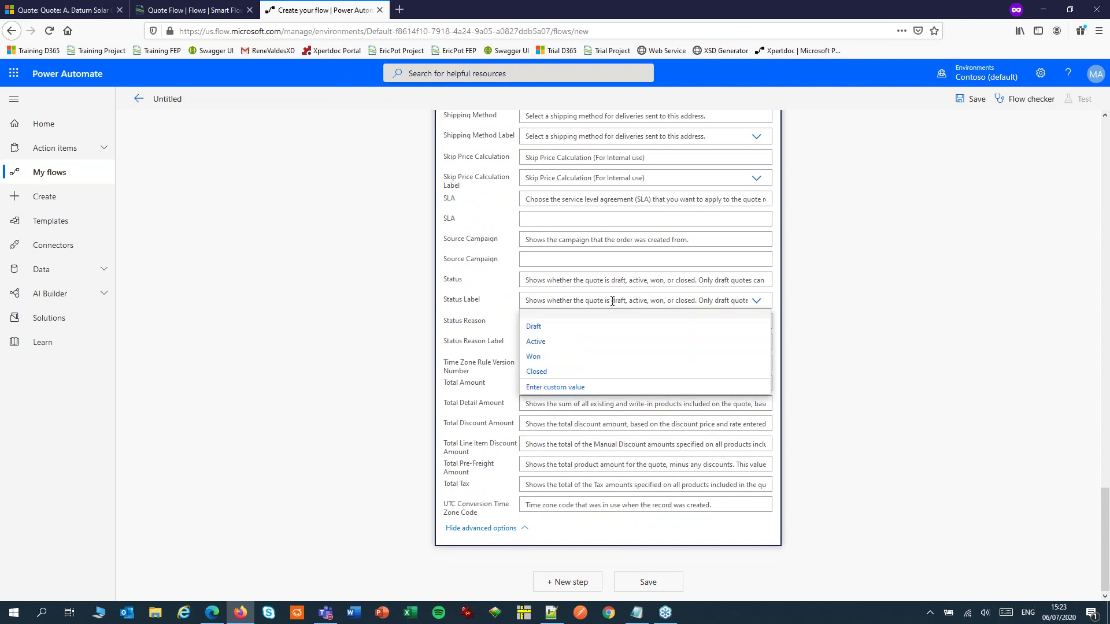
pyautogui.click(536, 342)
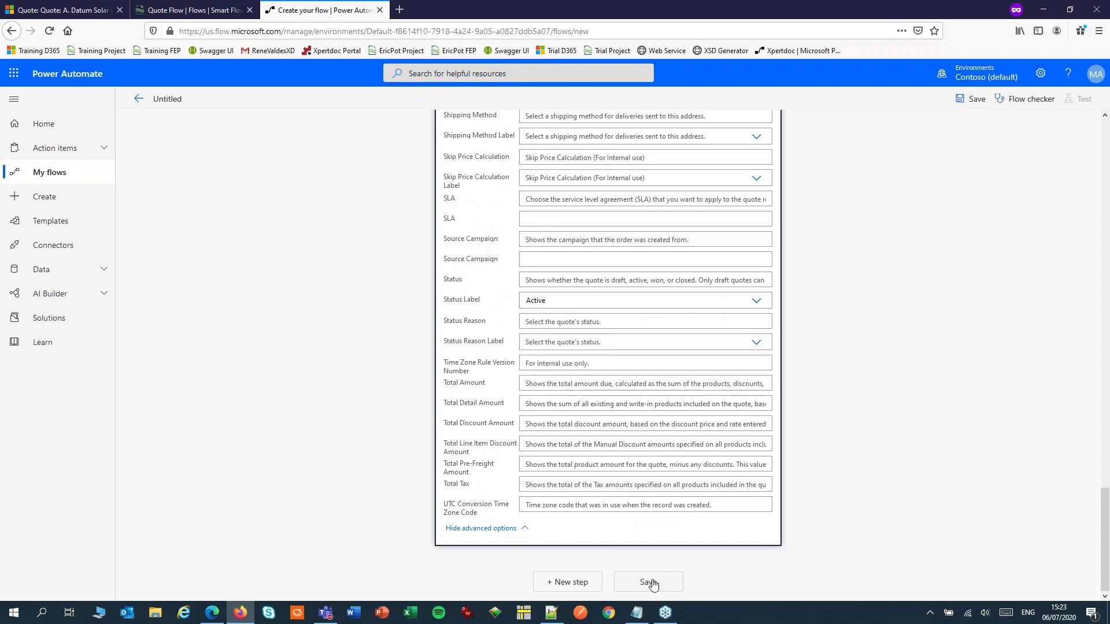
# Save the flow as 'Http -> Update a record'
pyautogui.click(648, 583)
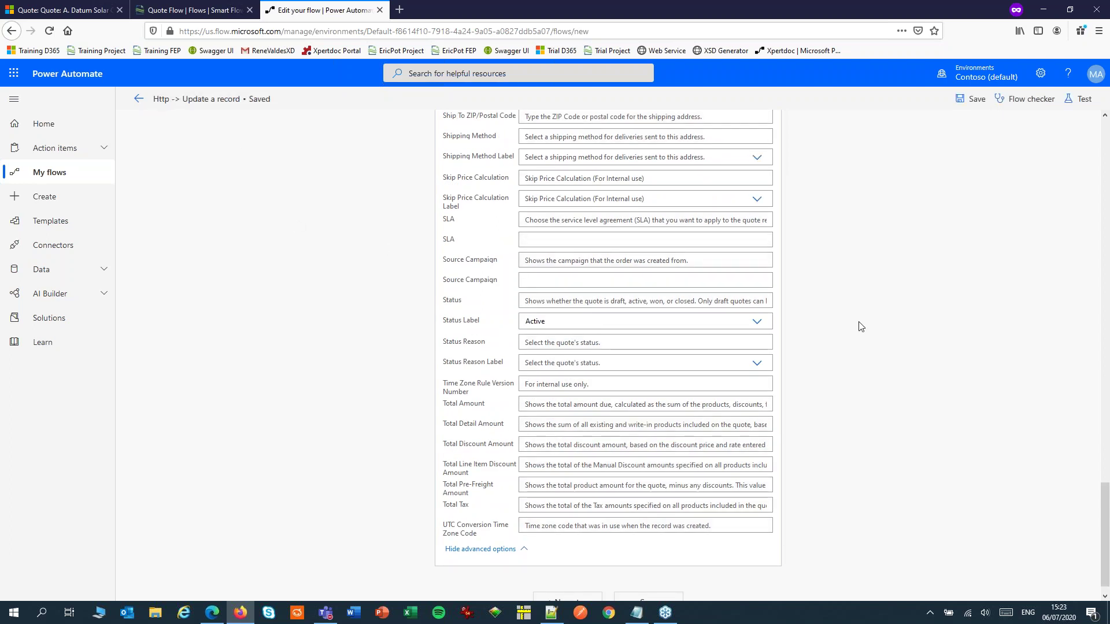
pyautogui.scroll(10, 858, 326)
pyautogui.scroll(12, 859, 325)
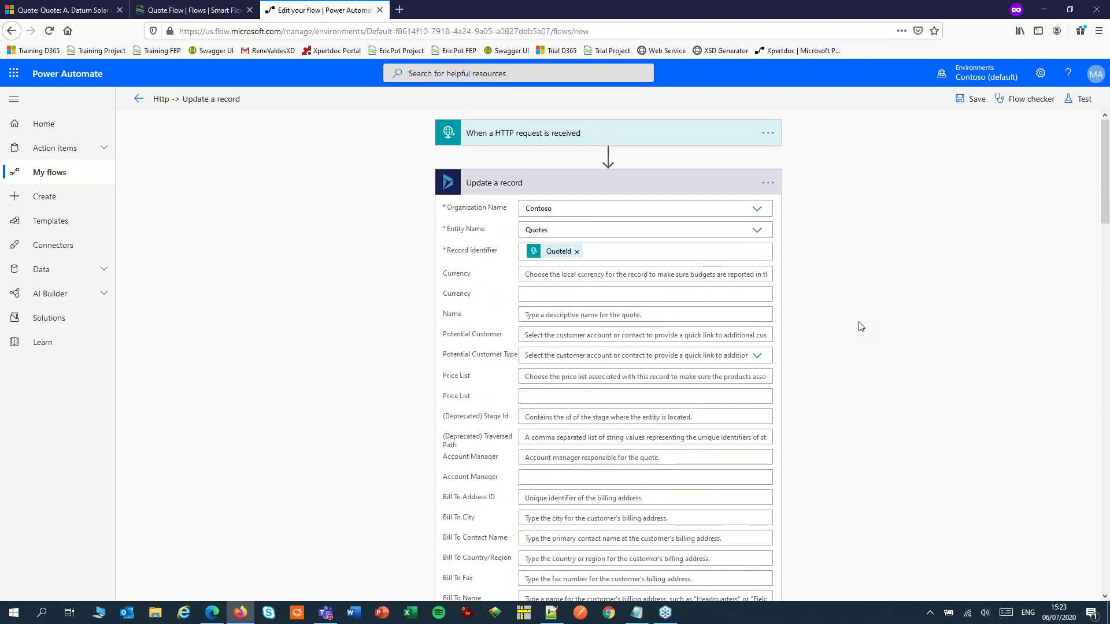
# Expand the HTTP trigger, copy its generated HTTP POST URL, and switch to the Notepad++ notes
pyautogui.click(553, 133)
pyautogui.click(581, 164)
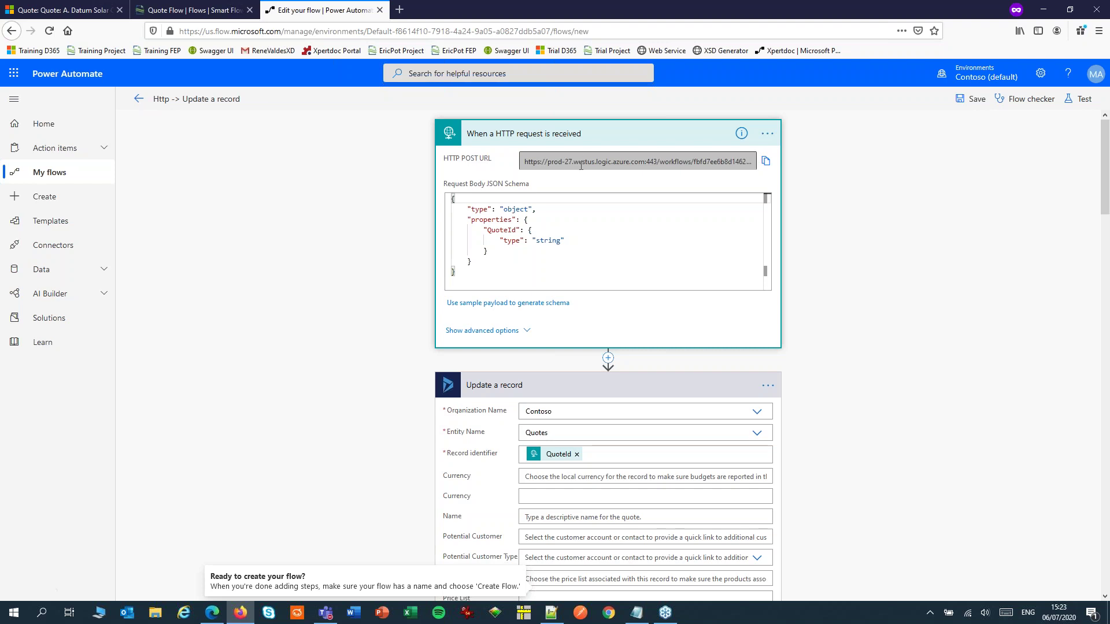
pyautogui.tripleClick(751, 161)
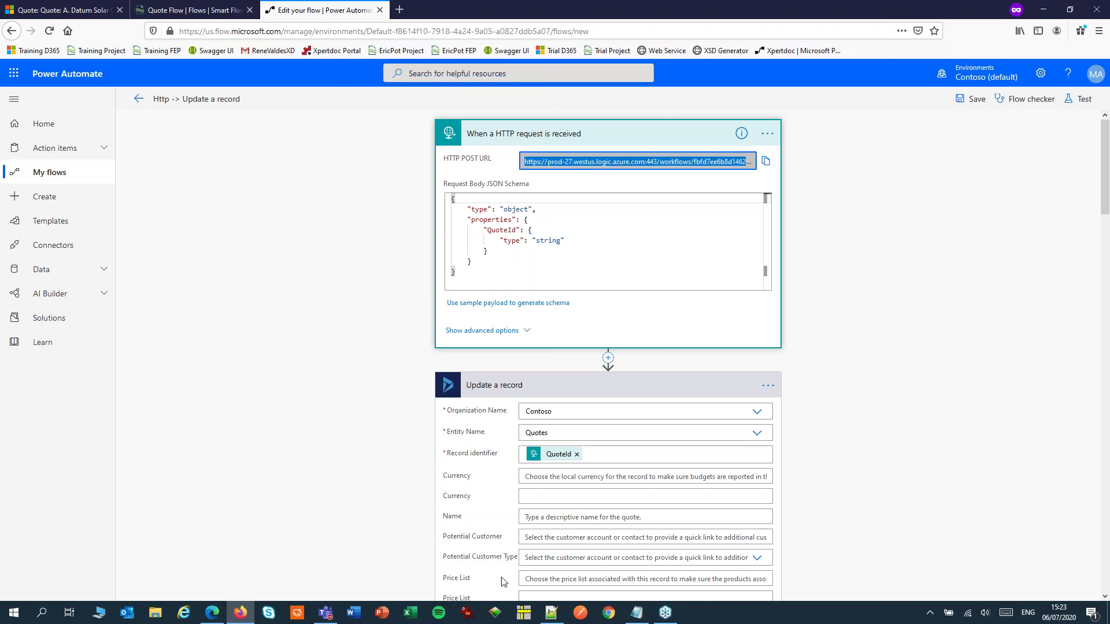
pyautogui.click(551, 612)
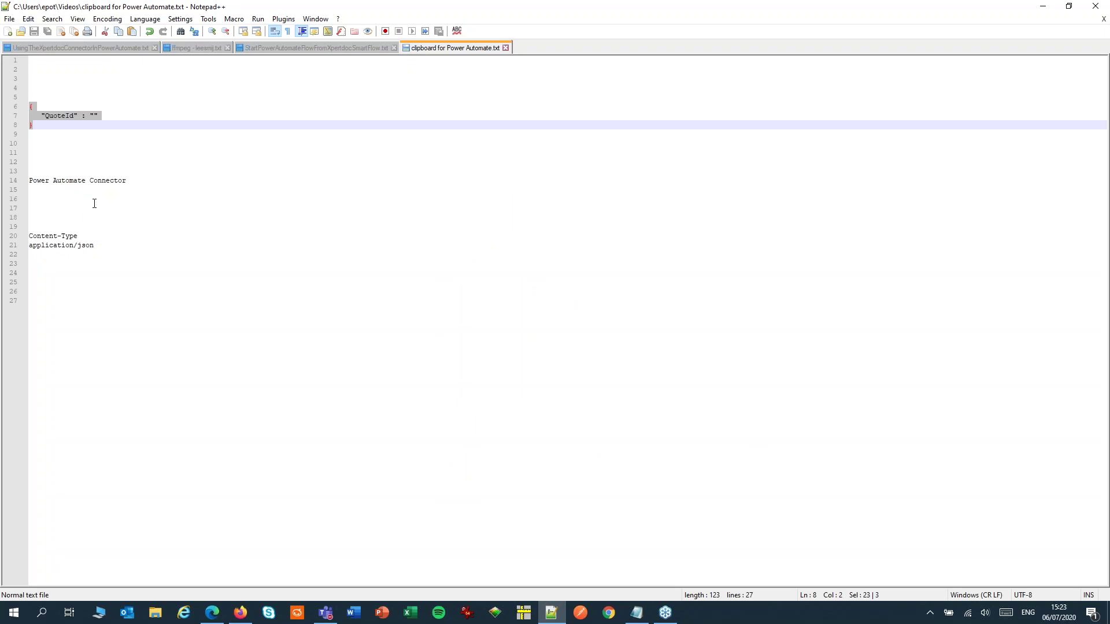
# Paste the flow's HTTP POST URL onto line 11 of the Notepad++ notes, then go back to Power Automate
pyautogui.click(79, 155)
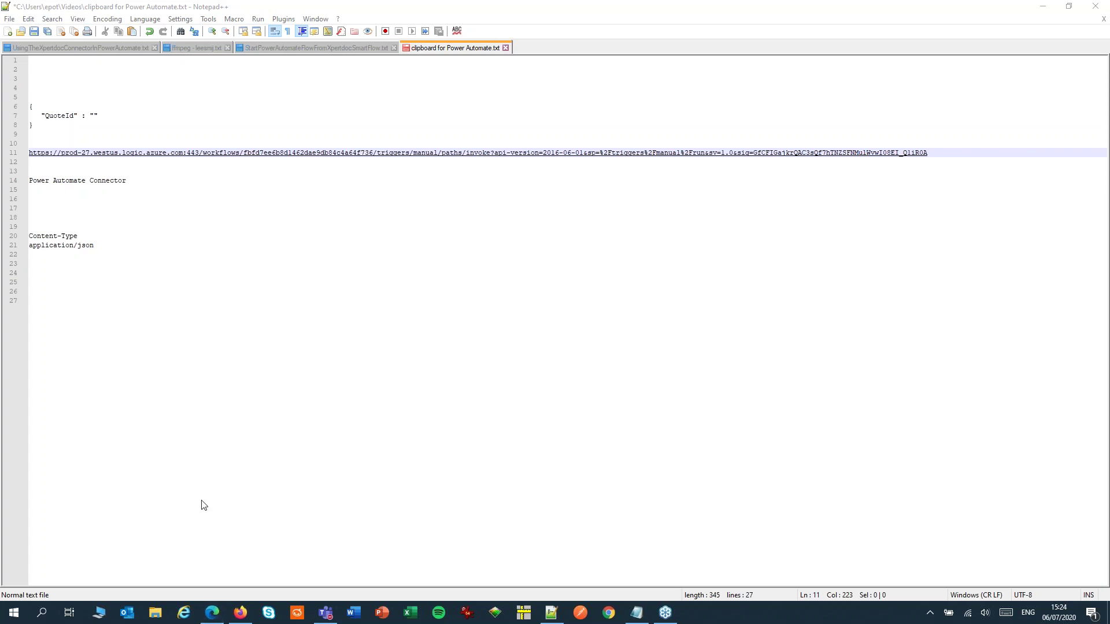
pyautogui.click(240, 613)
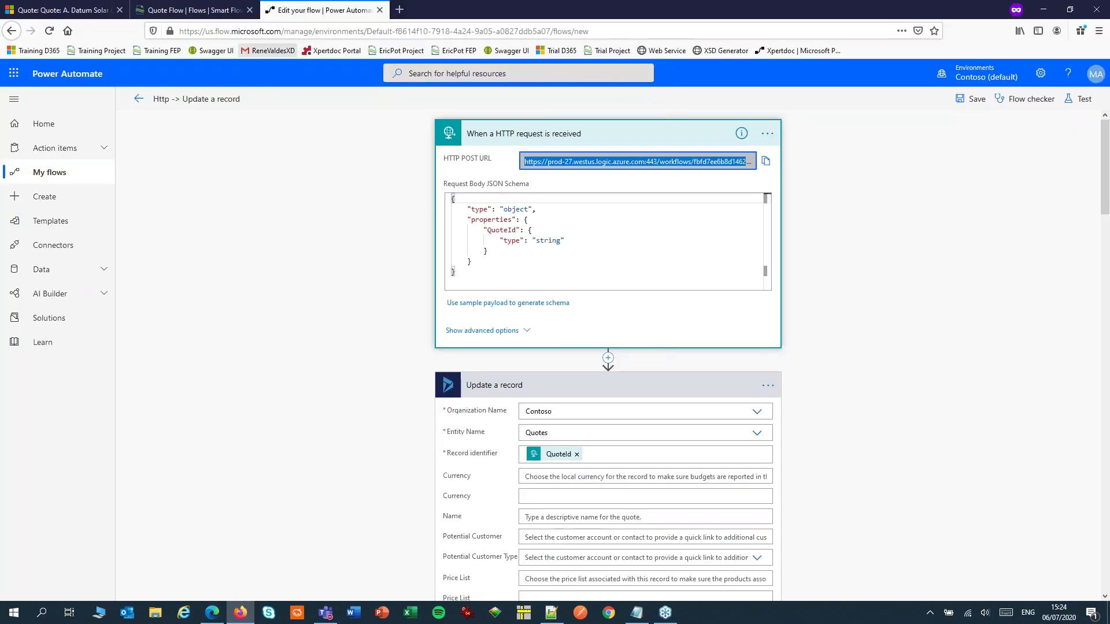
# Start a new Http(s) connector named "Power Automate Connector" from the Smart Flows connectors list
pyautogui.click(194, 10)
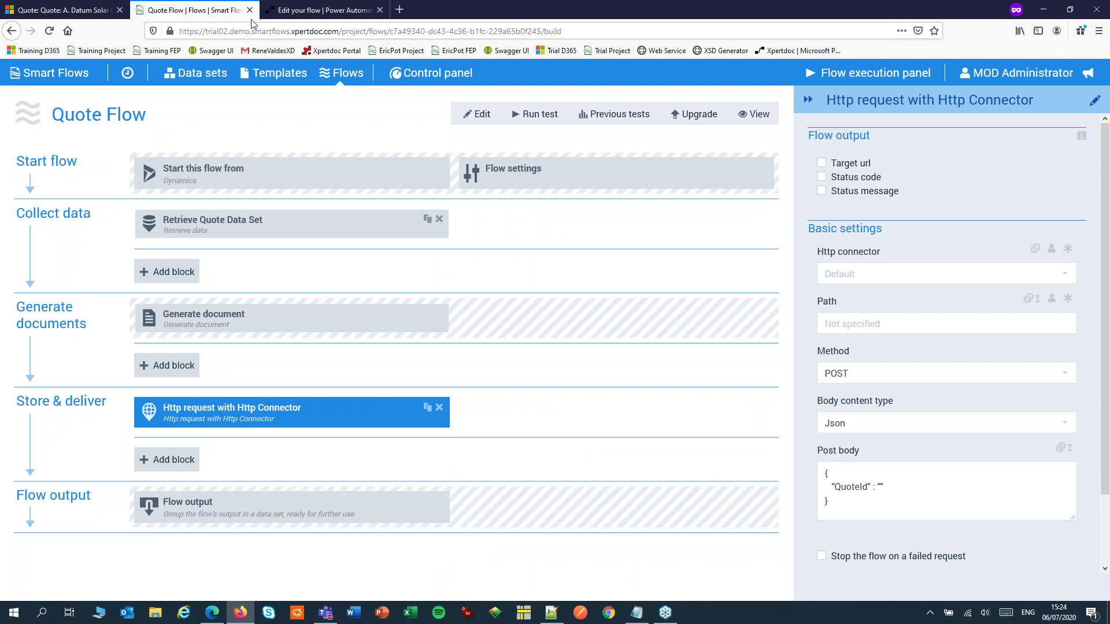
pyautogui.click(419, 76)
pyautogui.click(297, 191)
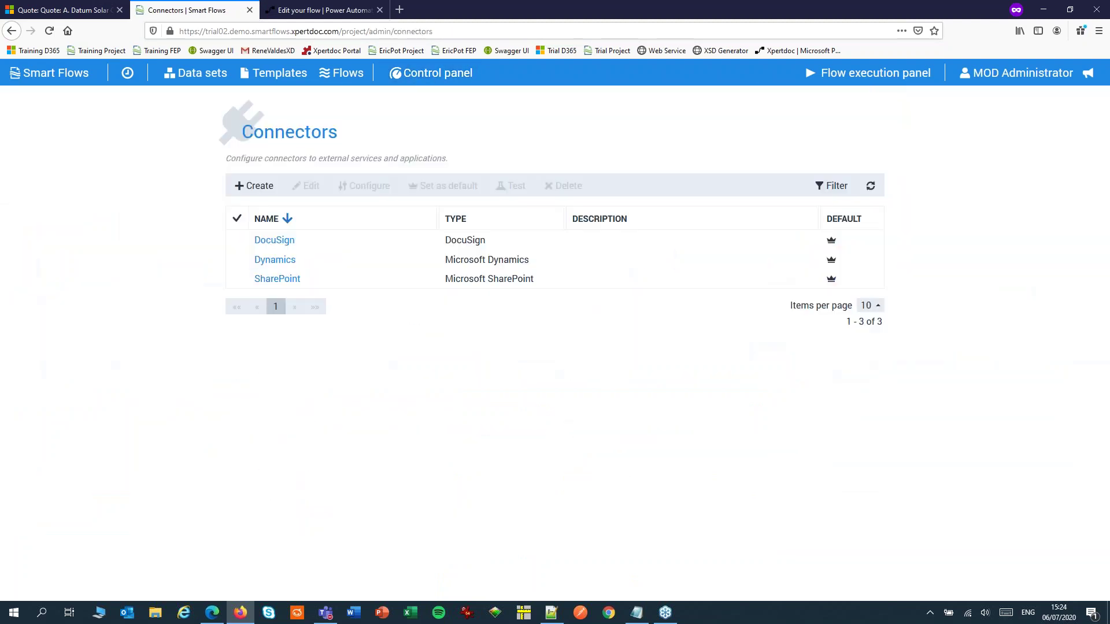
pyautogui.click(258, 190)
pyautogui.click(464, 160)
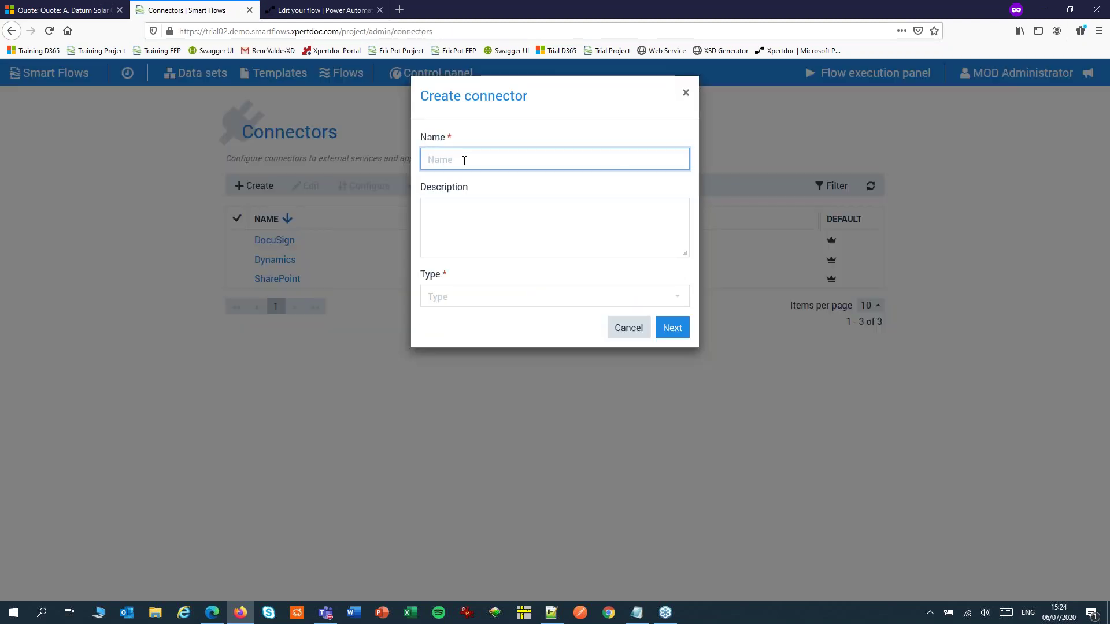
pyautogui.write('Power Automate Connector')
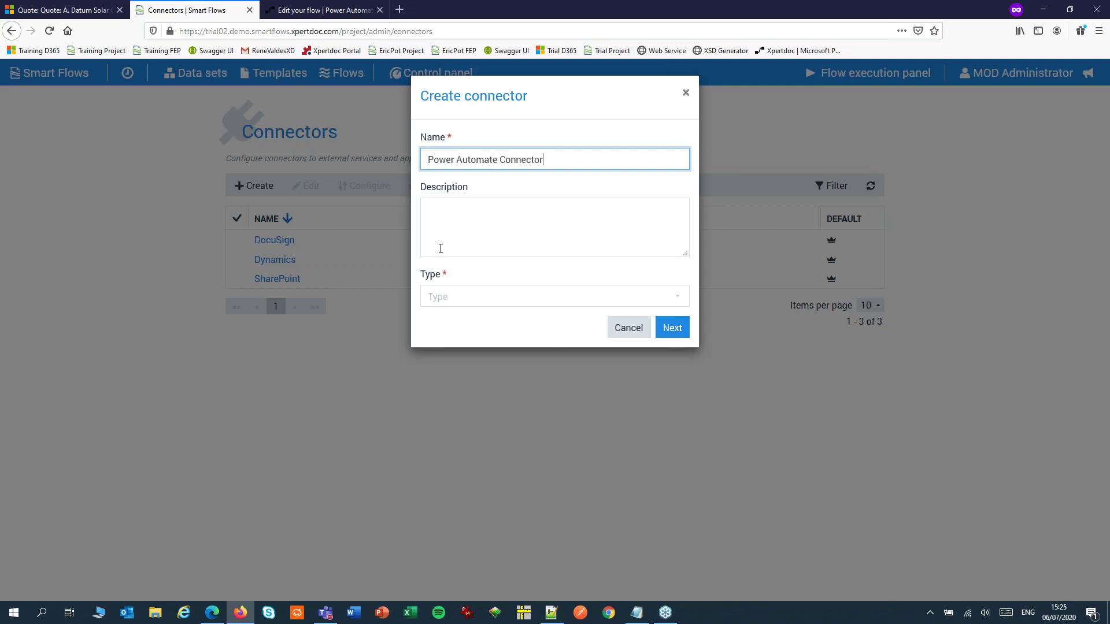
pyautogui.click(454, 296)
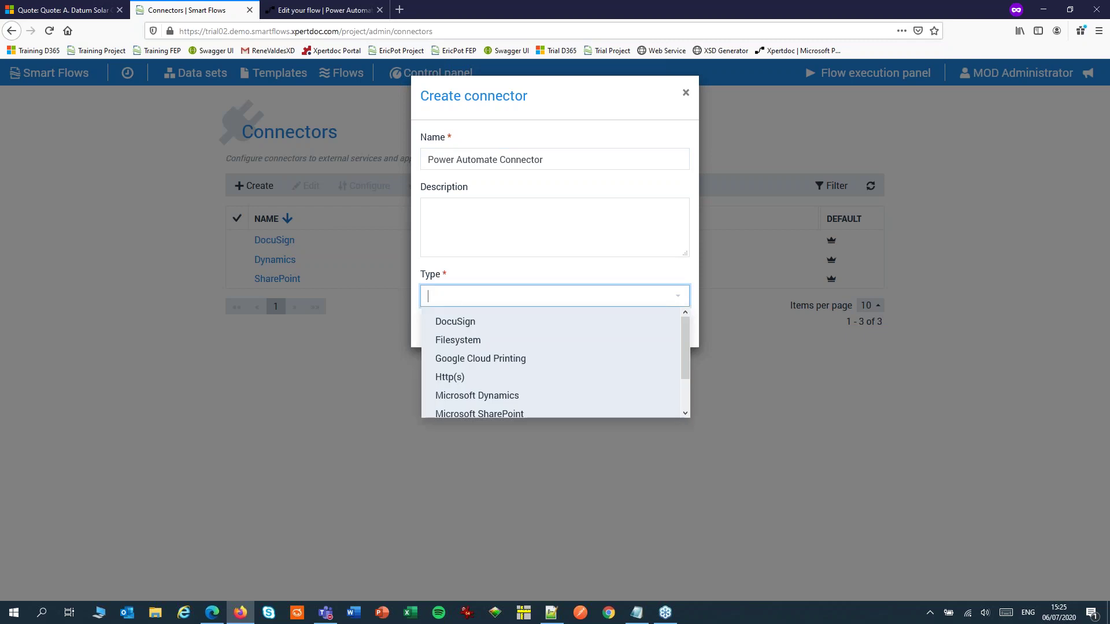
pyautogui.click(444, 378)
pyautogui.click(671, 327)
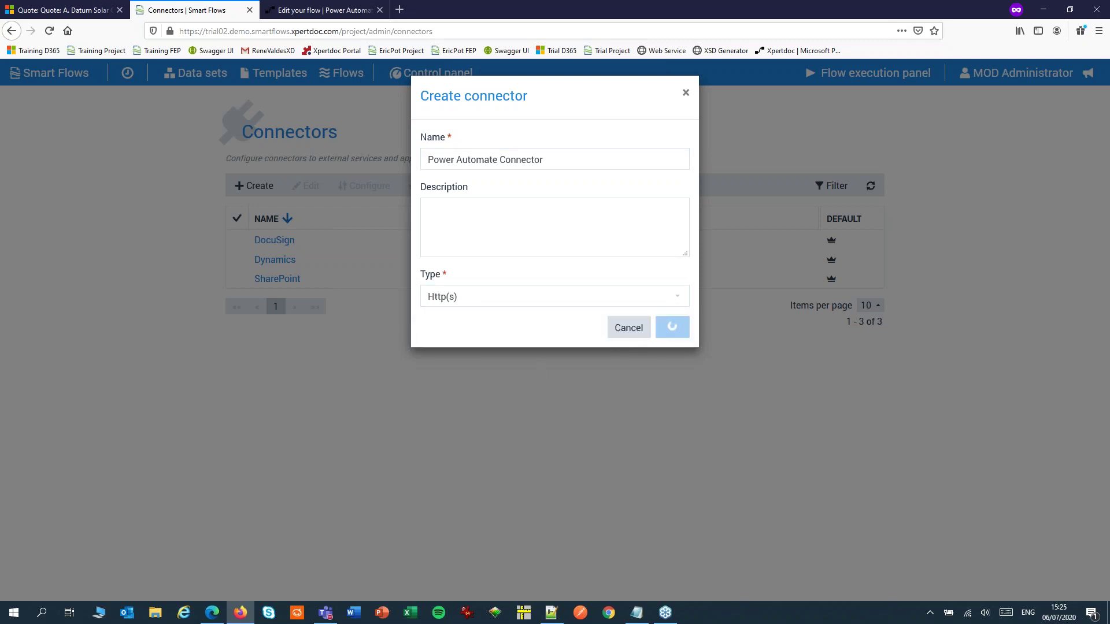
# Set the base path to the pasted flow URL trimmed to end at workflows/
pyautogui.click(481, 186)
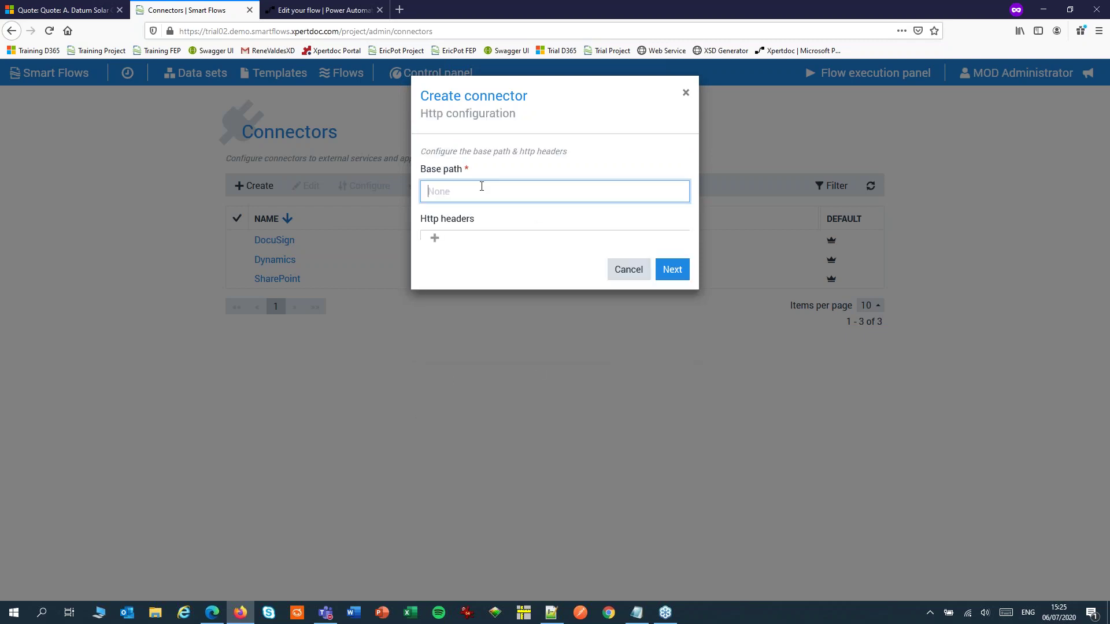
pyautogui.hotkey('ctrl', 'v')
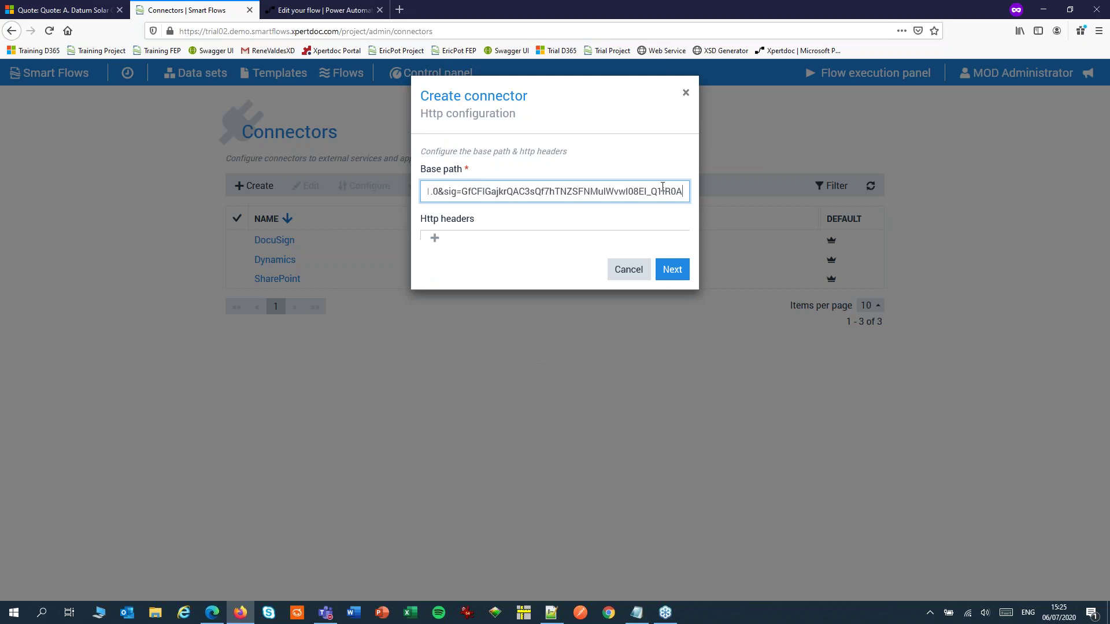
pyautogui.moveTo(679, 190)
pyautogui.mouseDown()
pyautogui.moveTo(422, 188)
pyautogui.moveTo(661, 179)
pyautogui.mouseUp()
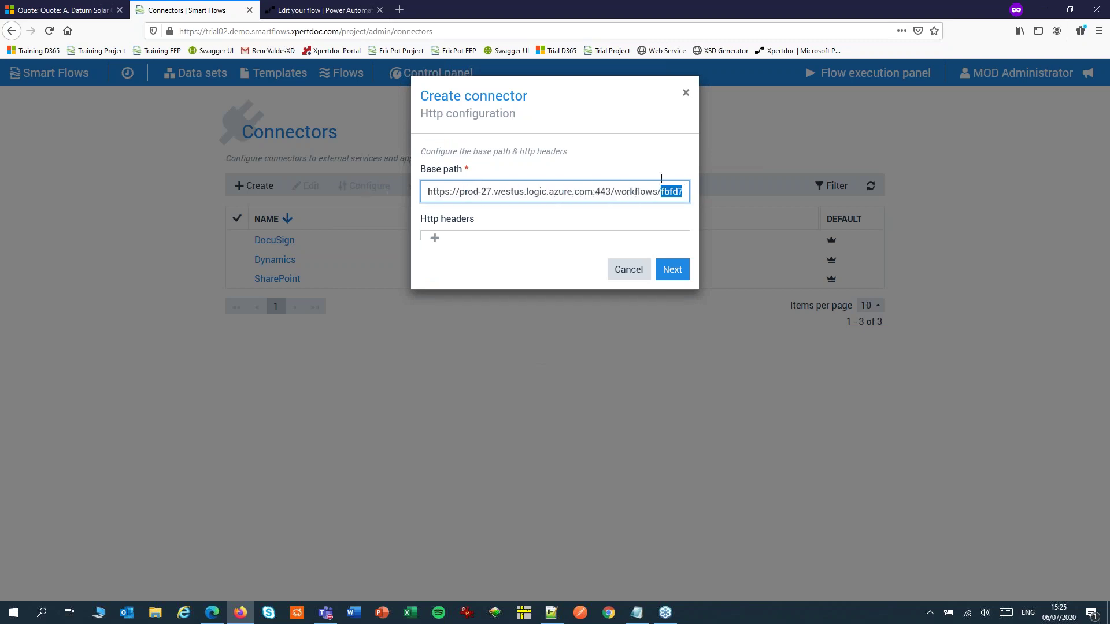
pyautogui.press('BackSpace')
# Add the HTTP header Content-Type with value application/json
pyautogui.click(435, 238)
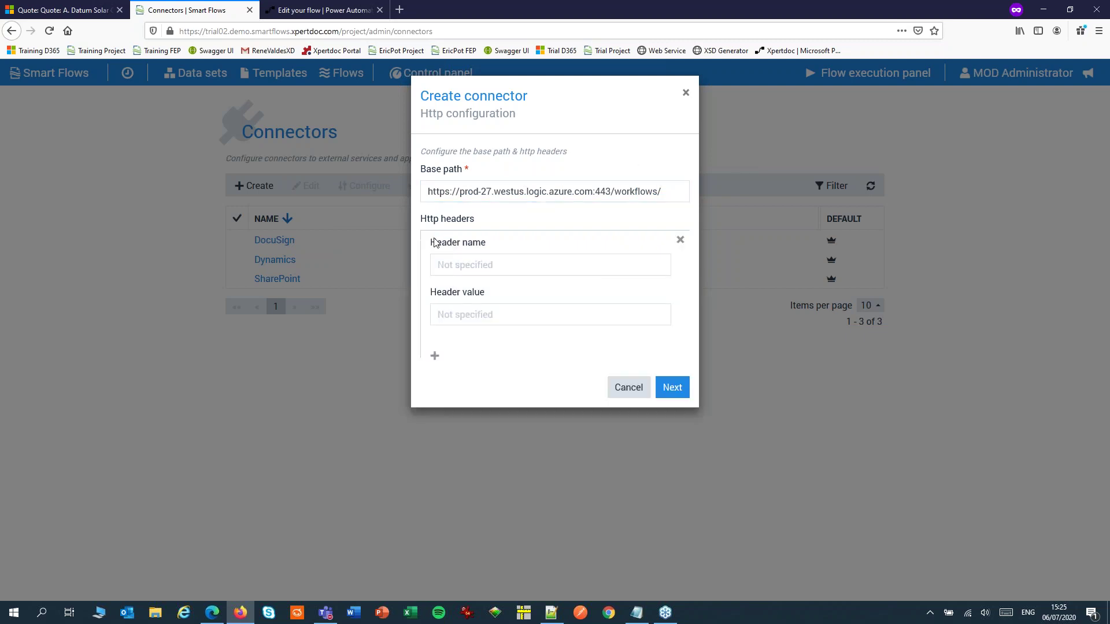
pyautogui.click(470, 268)
pyautogui.write('Con')
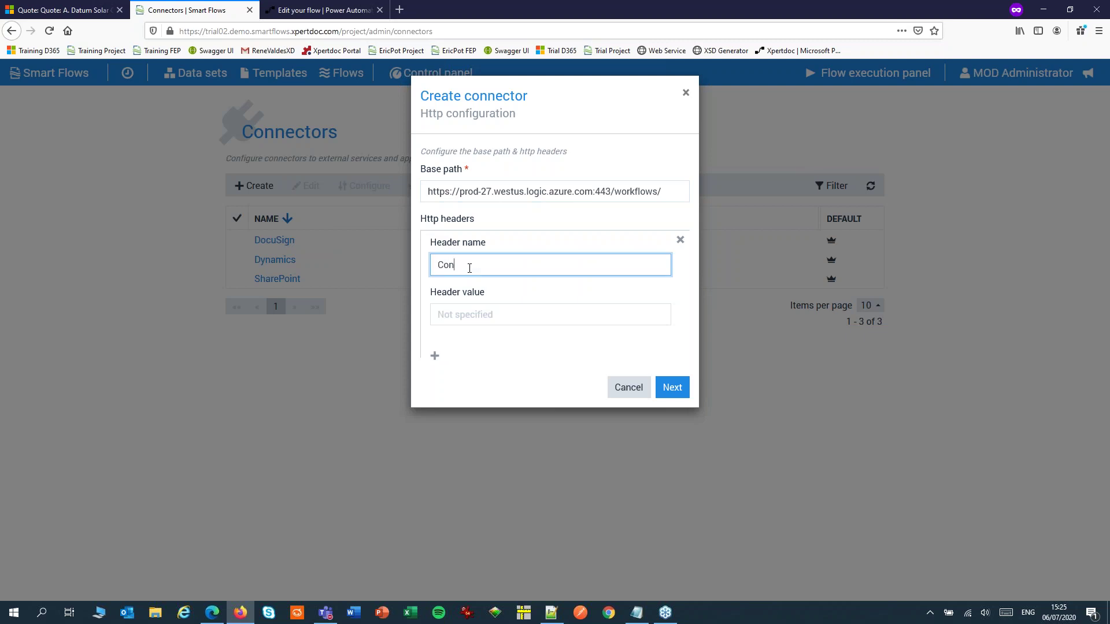
pyautogui.write('tent-Type')
pyautogui.click(469, 316)
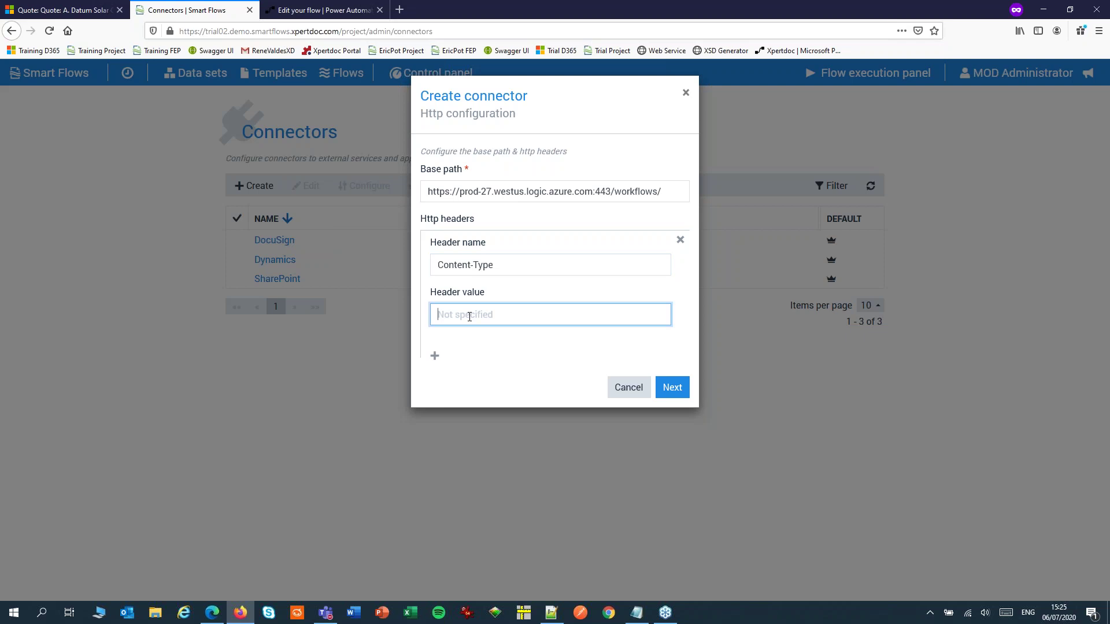
pyautogui.write('application/json')
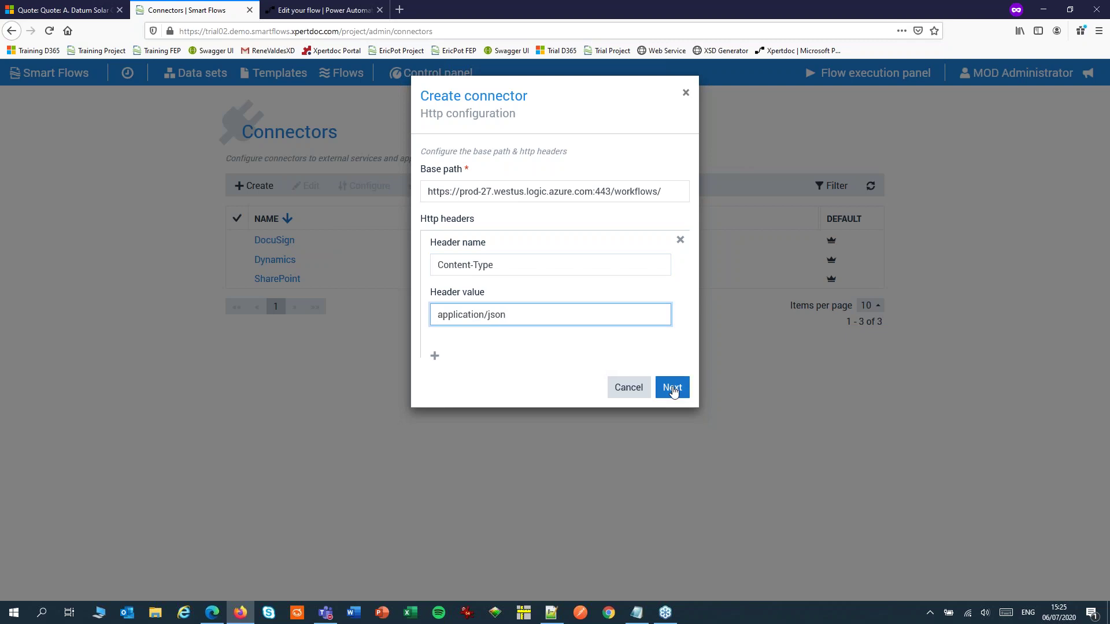
# Choose no authentication and the POST method, then finish creating the connector
pyautogui.click(670, 389)
pyautogui.click(481, 197)
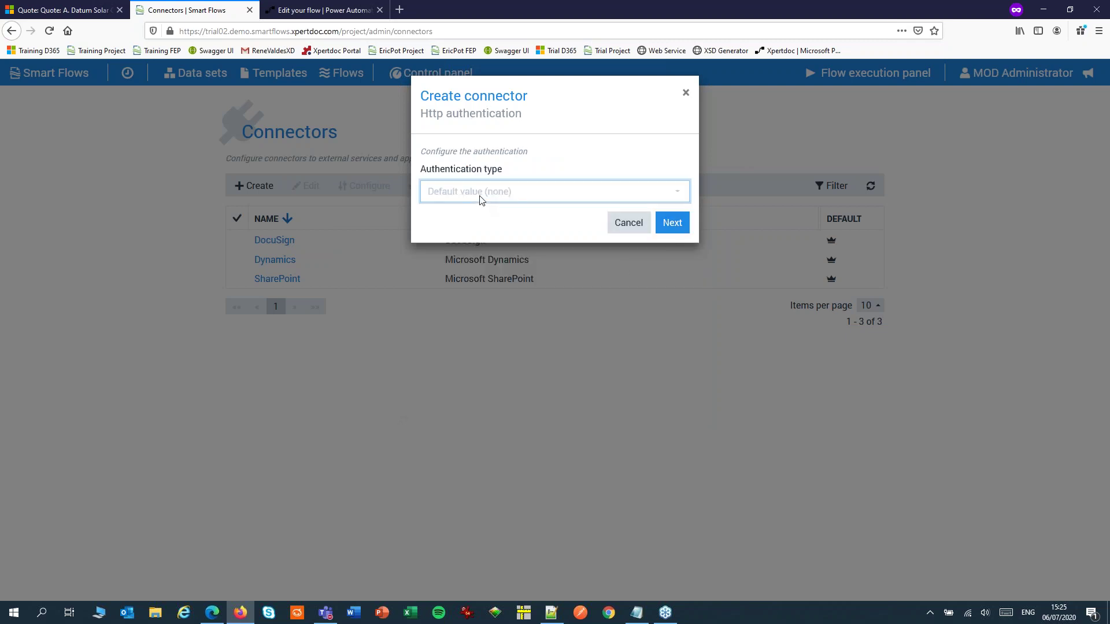
pyautogui.click(450, 294)
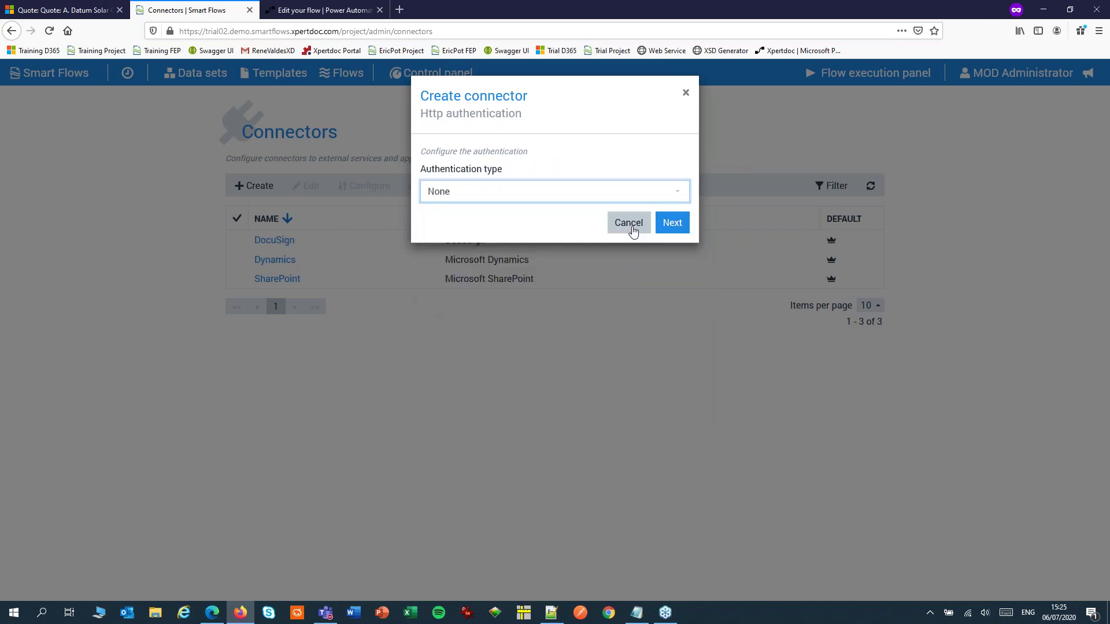
pyautogui.click(671, 224)
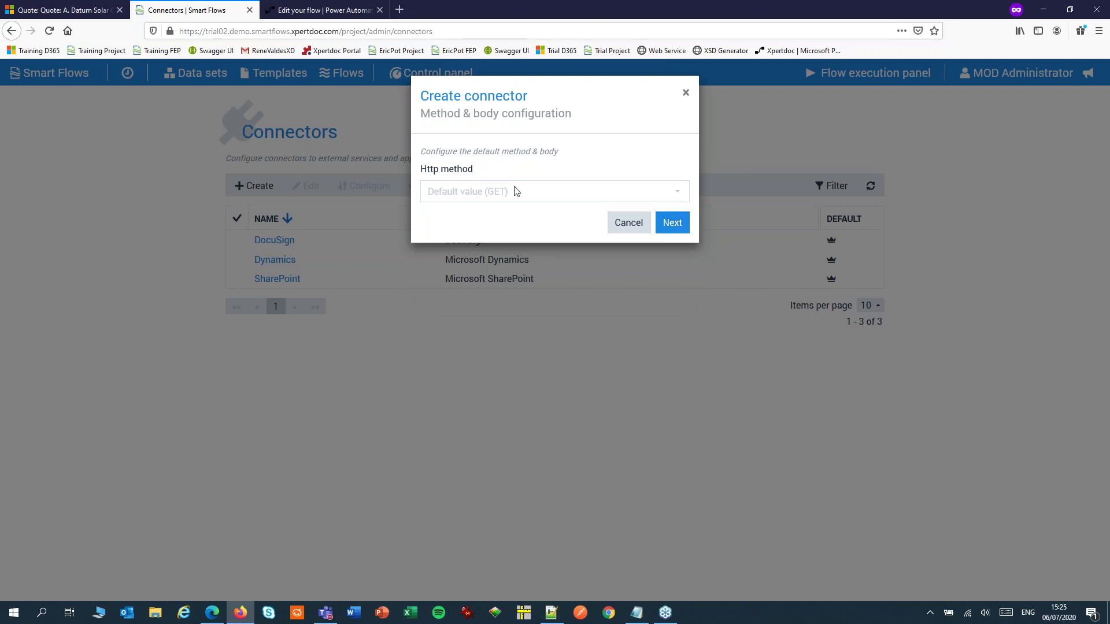
pyautogui.click(485, 194)
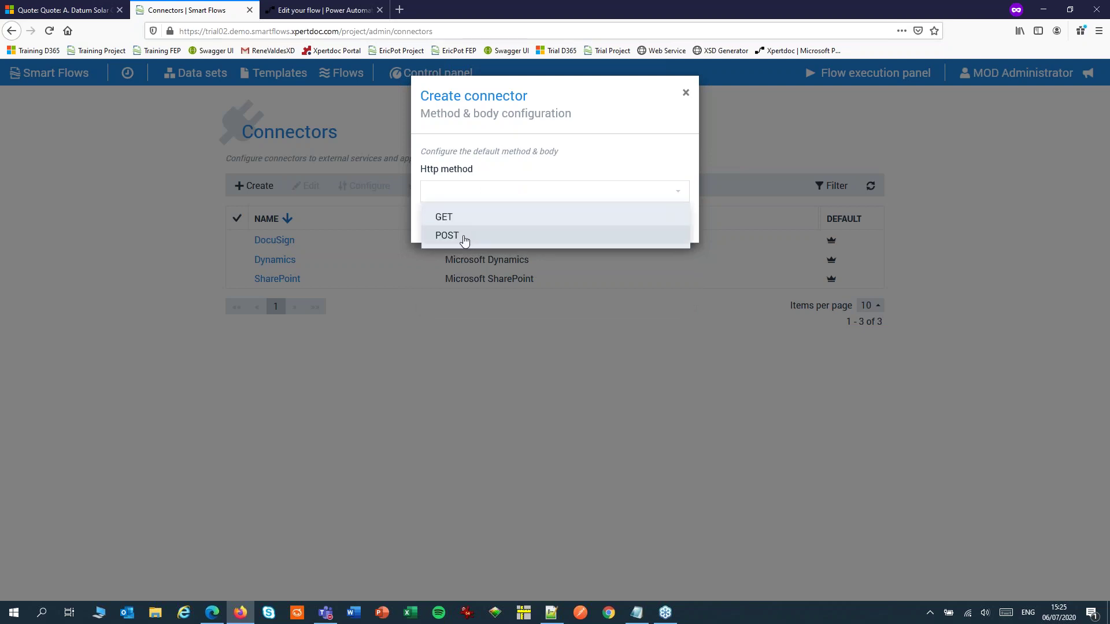
pyautogui.click(465, 237)
pyautogui.click(671, 313)
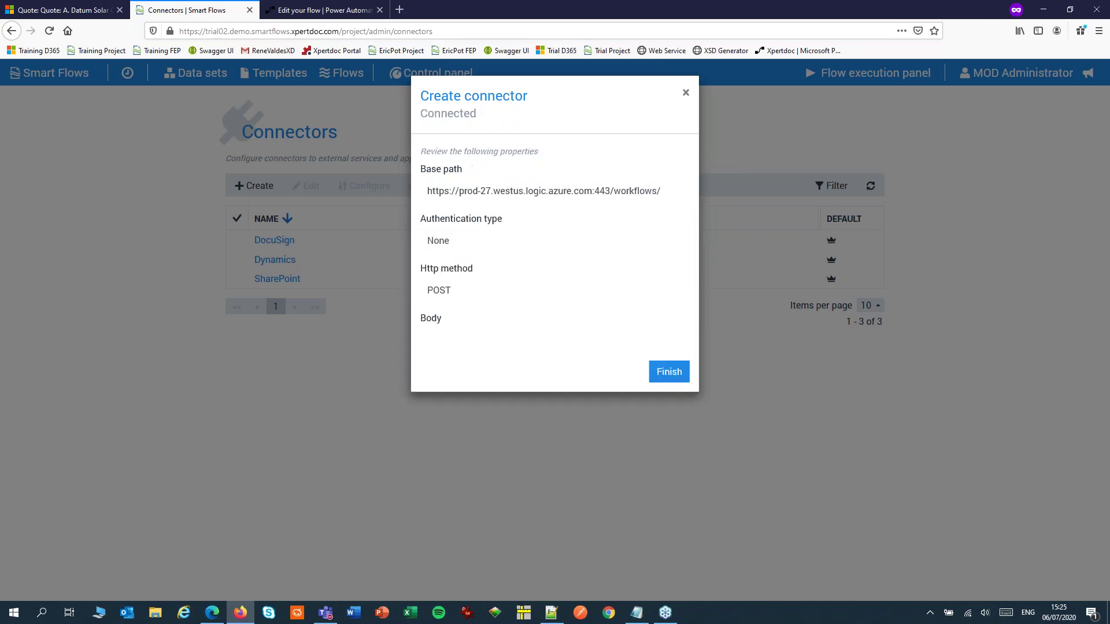
pyautogui.click(672, 375)
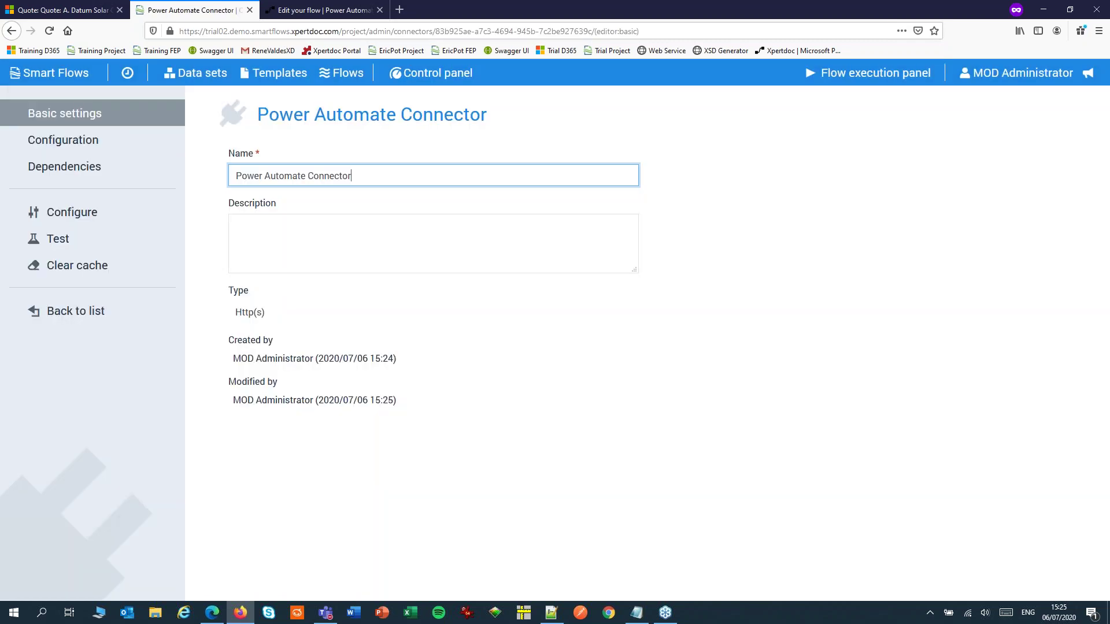
# In Quote Flow's HTTP request, use the Power Automate Connector with the pasted trigger URL as path
pyautogui.click(350, 80)
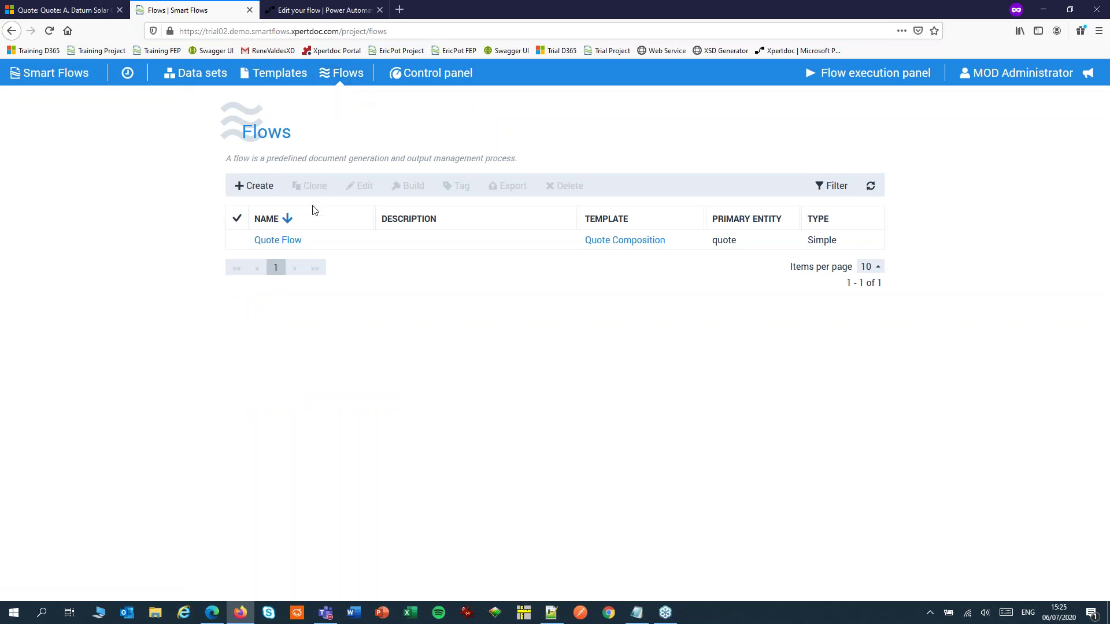
pyautogui.click(286, 240)
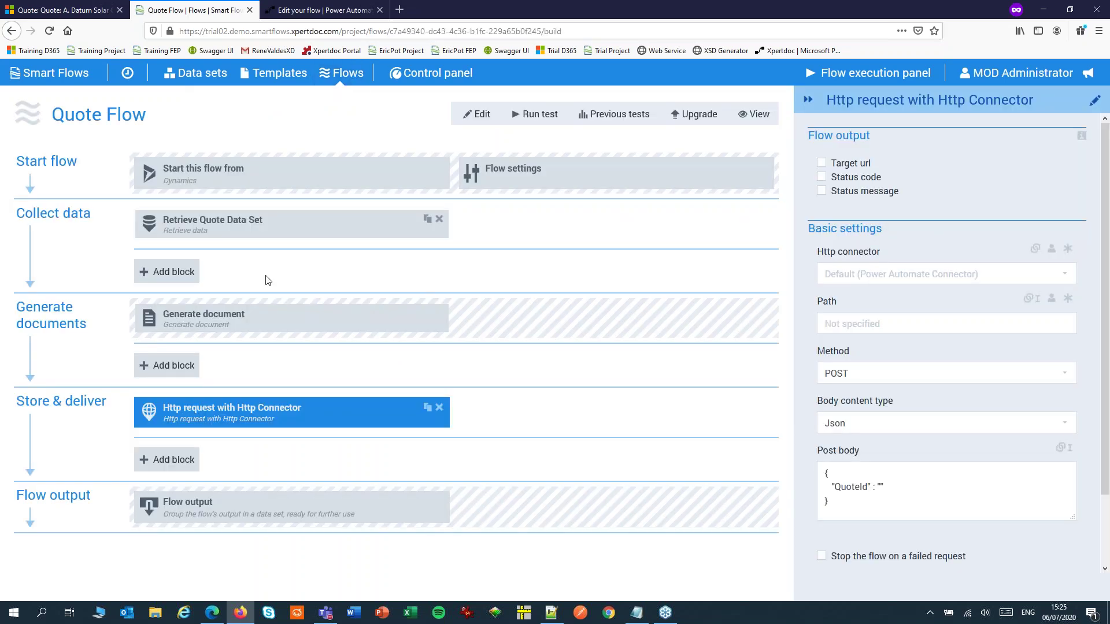
pyautogui.click(854, 276)
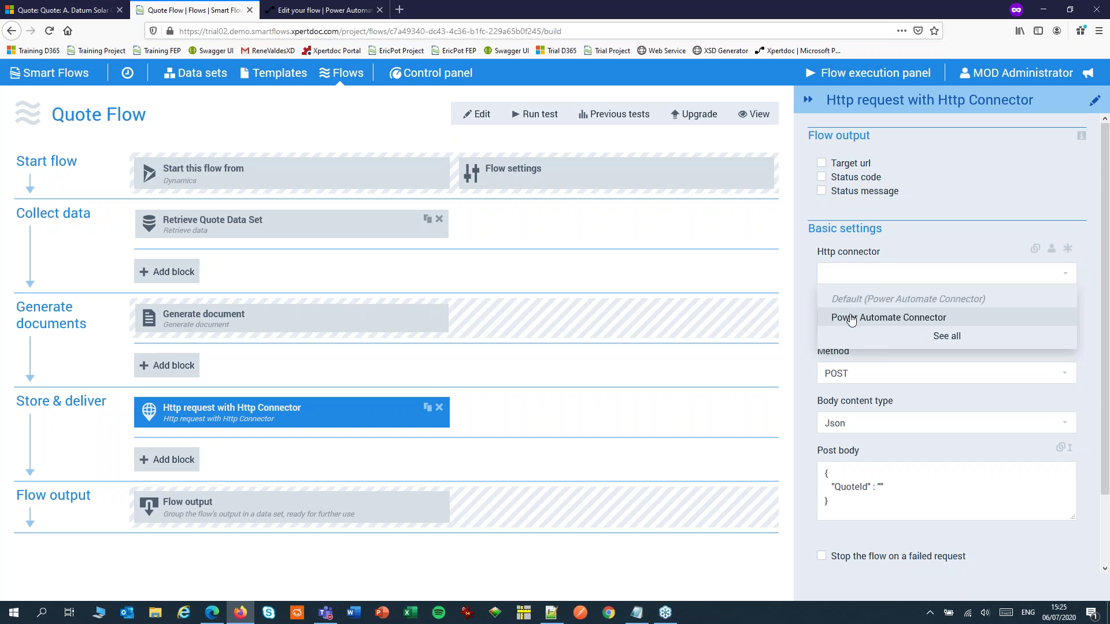
pyautogui.click(851, 318)
pyautogui.click(851, 319)
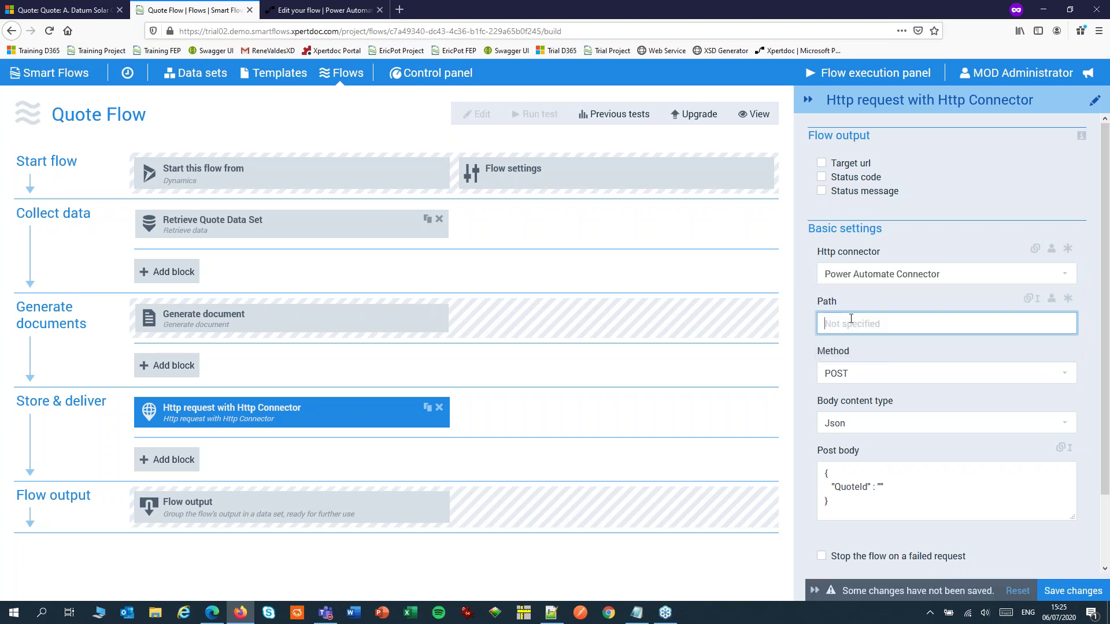
pyautogui.hotkey('ctrl', 'v')
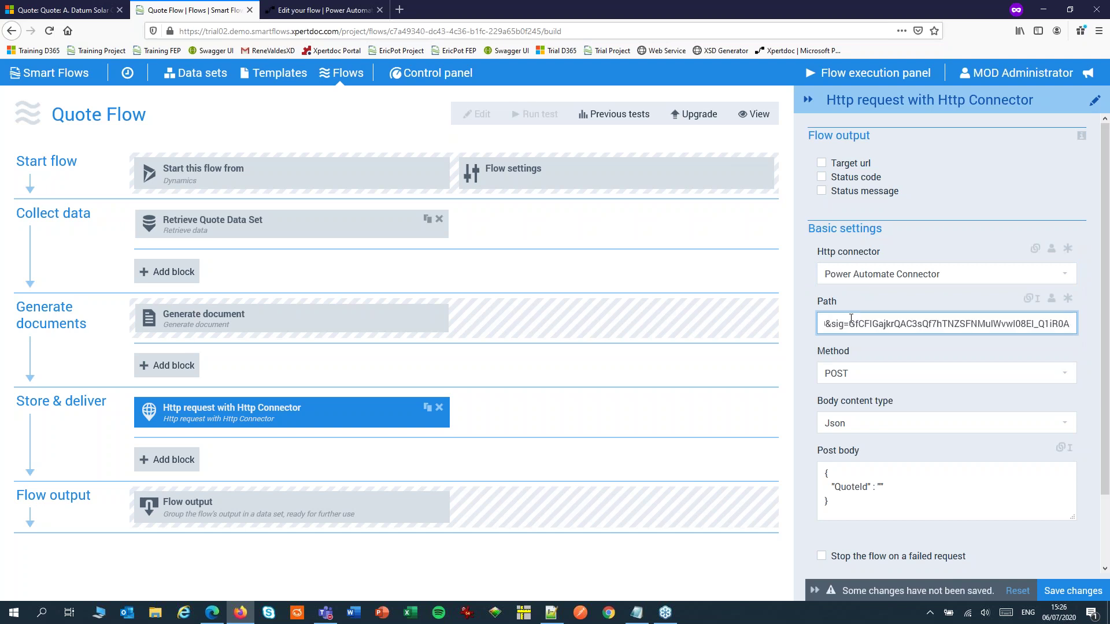
pyautogui.click(100, 444)
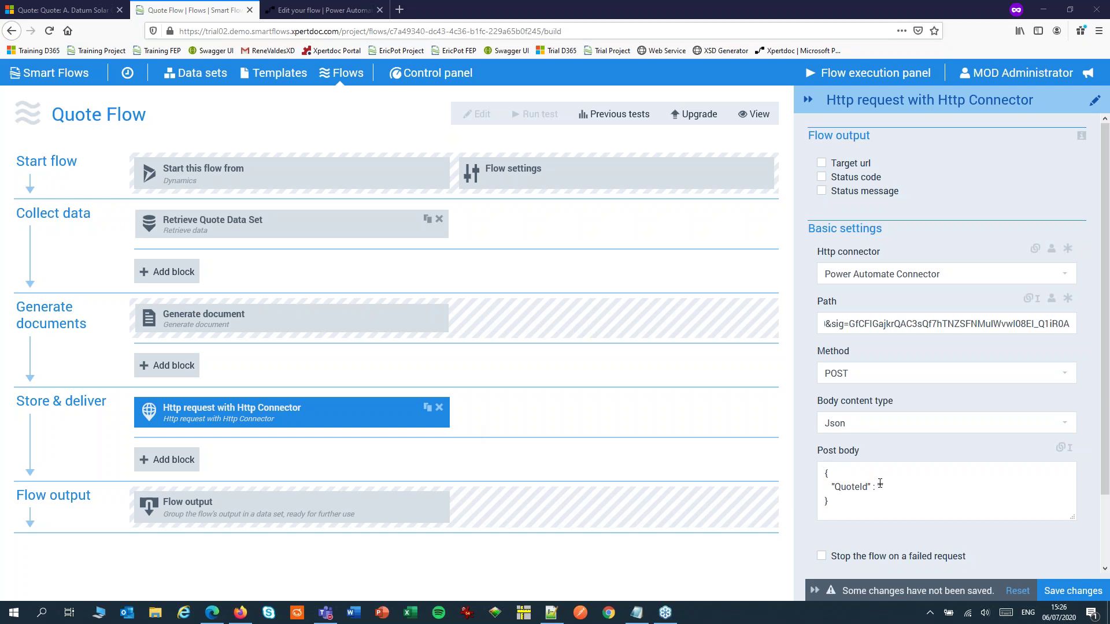
# Insert the QUOTE record's Quote field into the post body as QuoteId and save the flow
pyautogui.click(1064, 447)
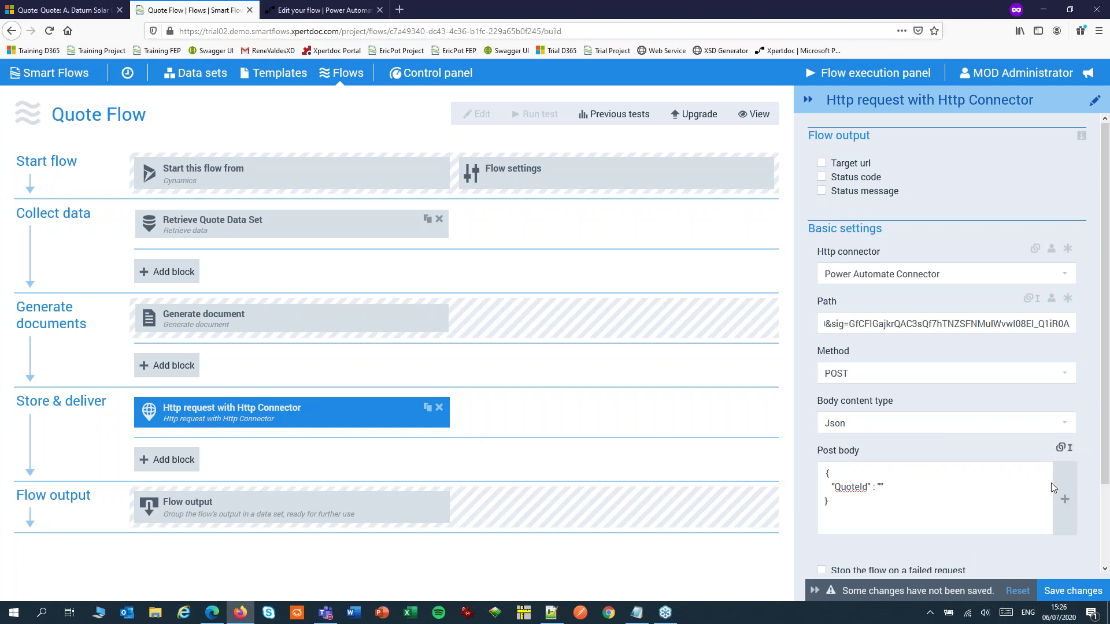
pyautogui.click(1064, 500)
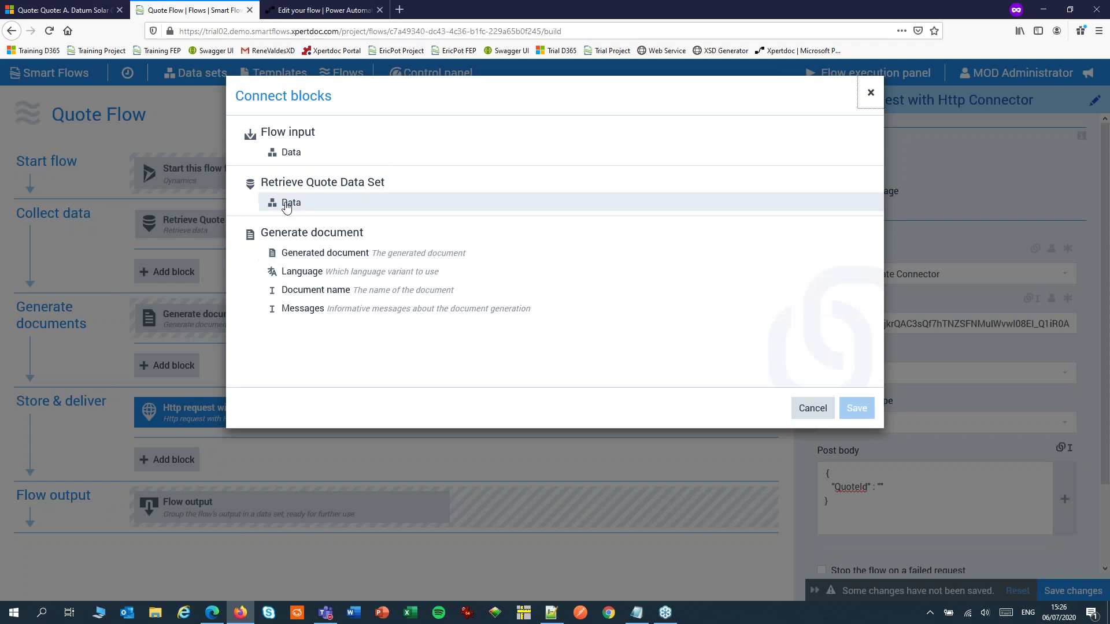
pyautogui.click(291, 203)
pyautogui.click(583, 149)
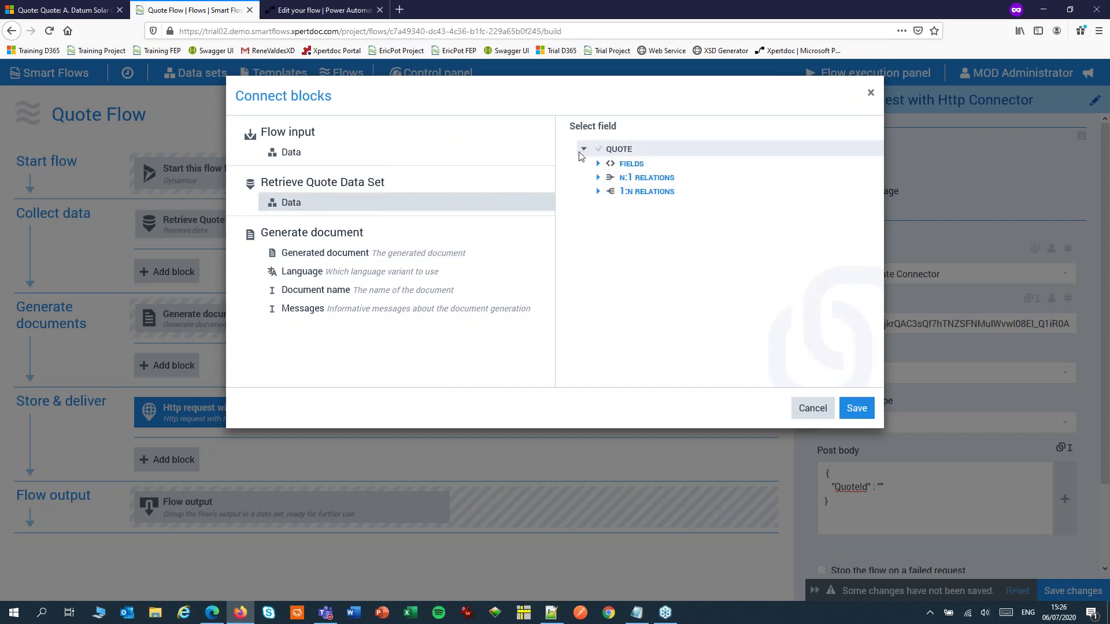
pyautogui.click(598, 163)
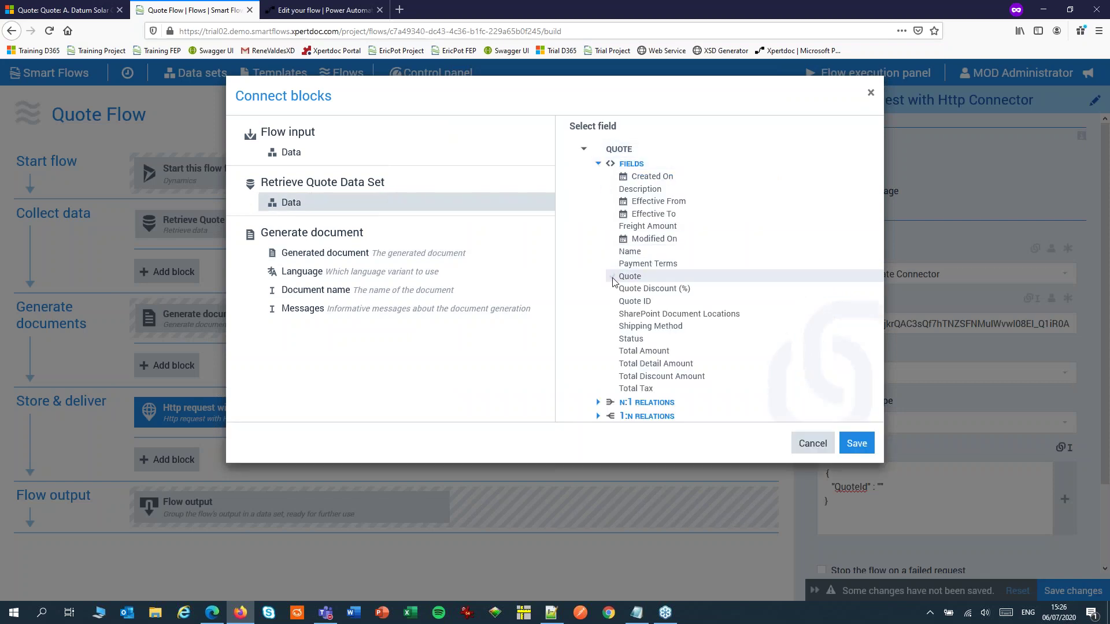
pyautogui.click(629, 276)
pyautogui.click(856, 443)
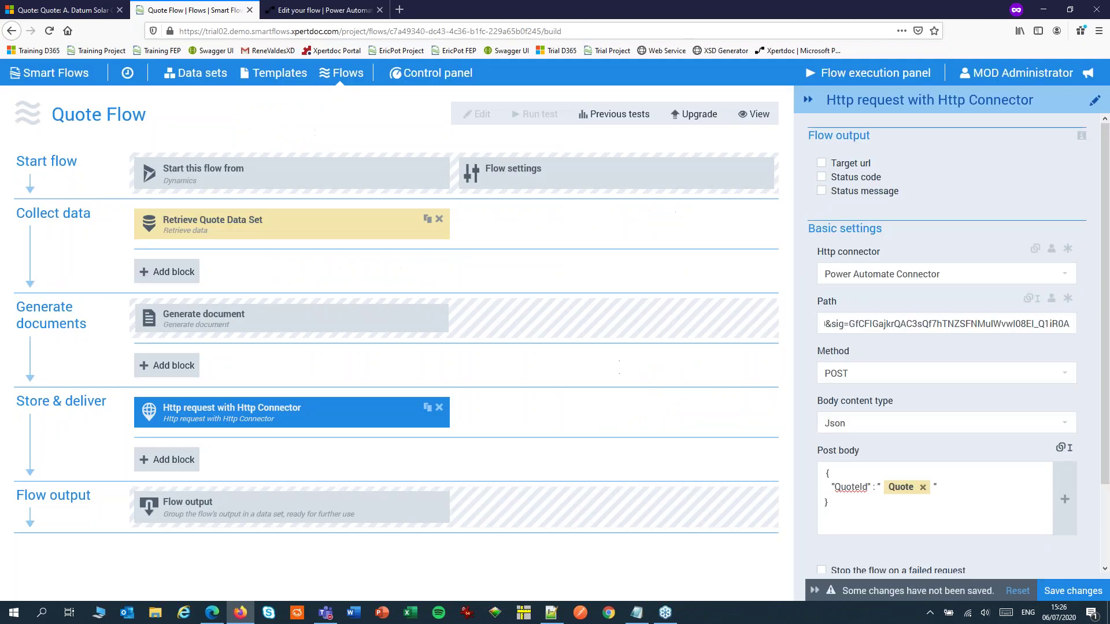
pyautogui.click(1068, 593)
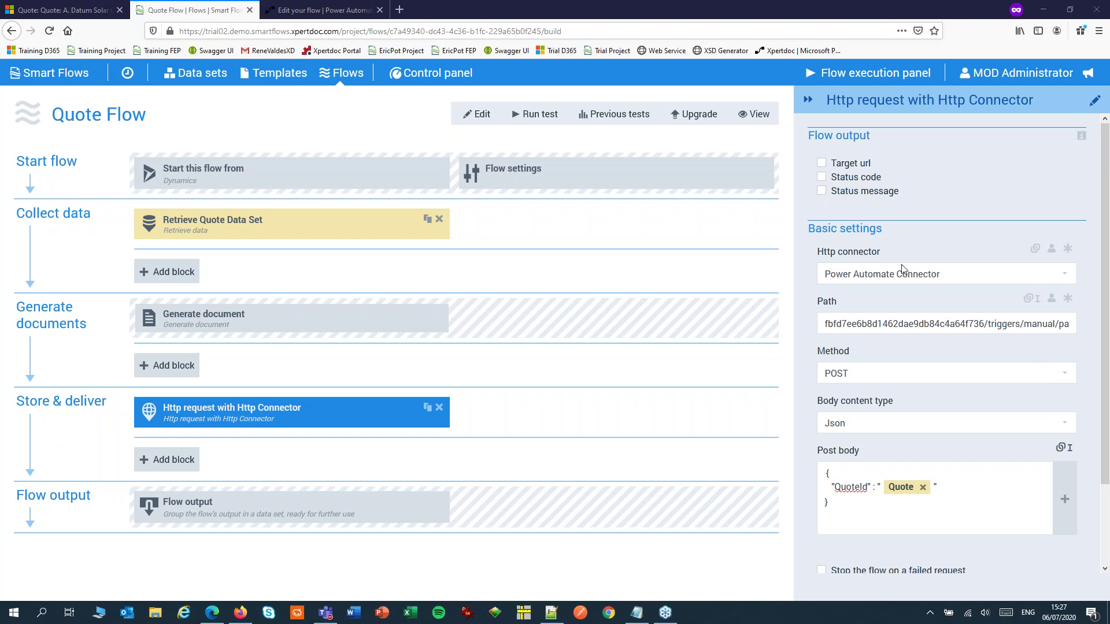
# Output the HTTP request's Status code and Status message, save, and return to the Dynamics quote
pyautogui.click(821, 177)
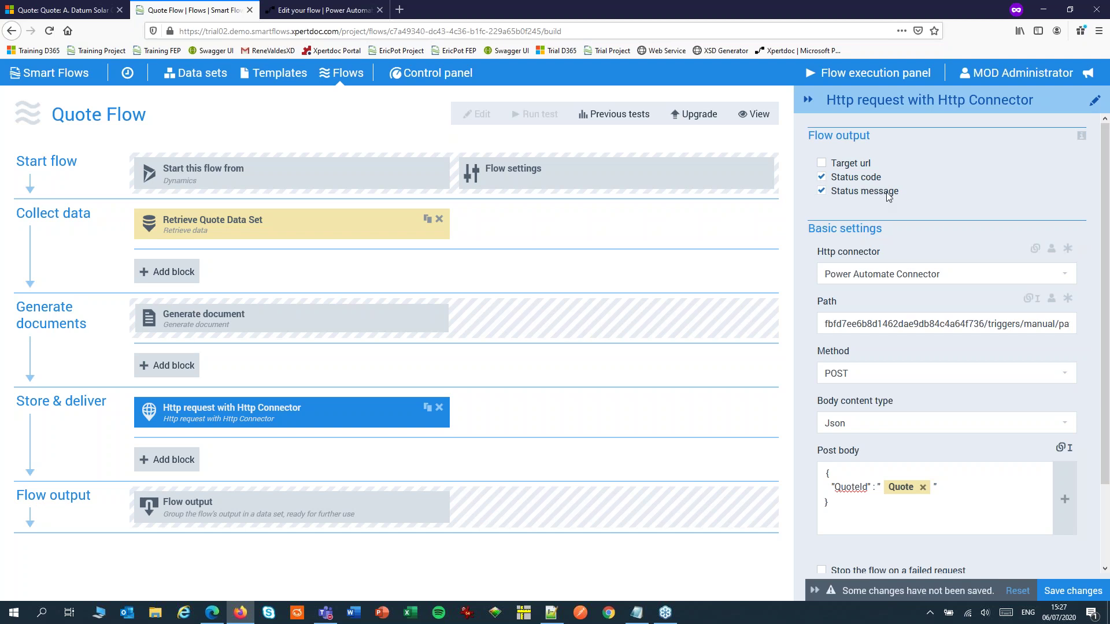
pyautogui.click(1090, 590)
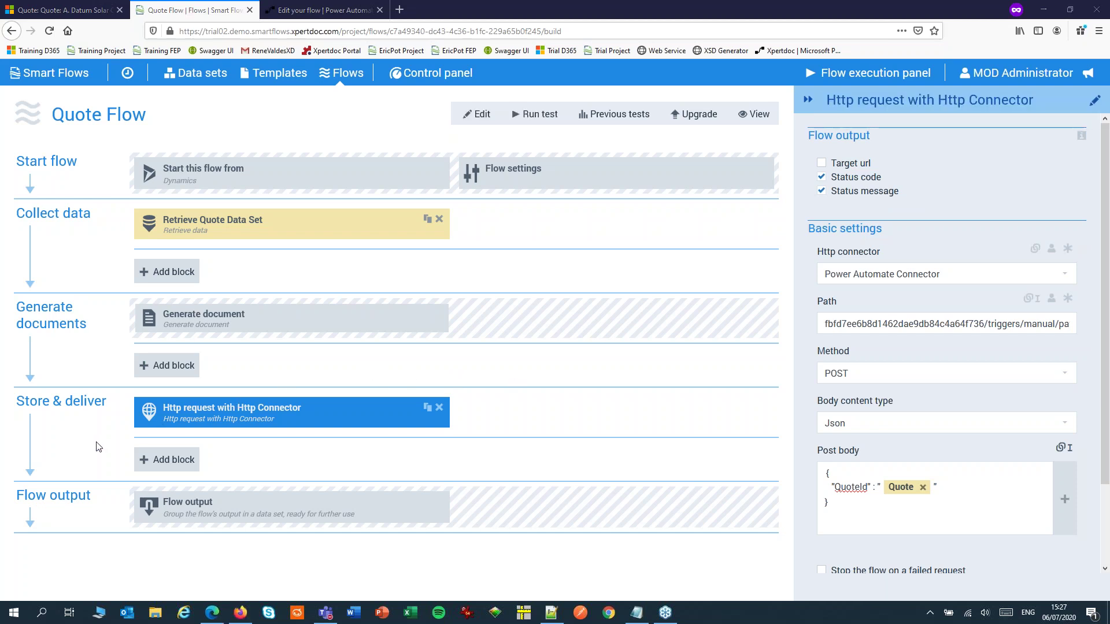
pyautogui.click(77, 12)
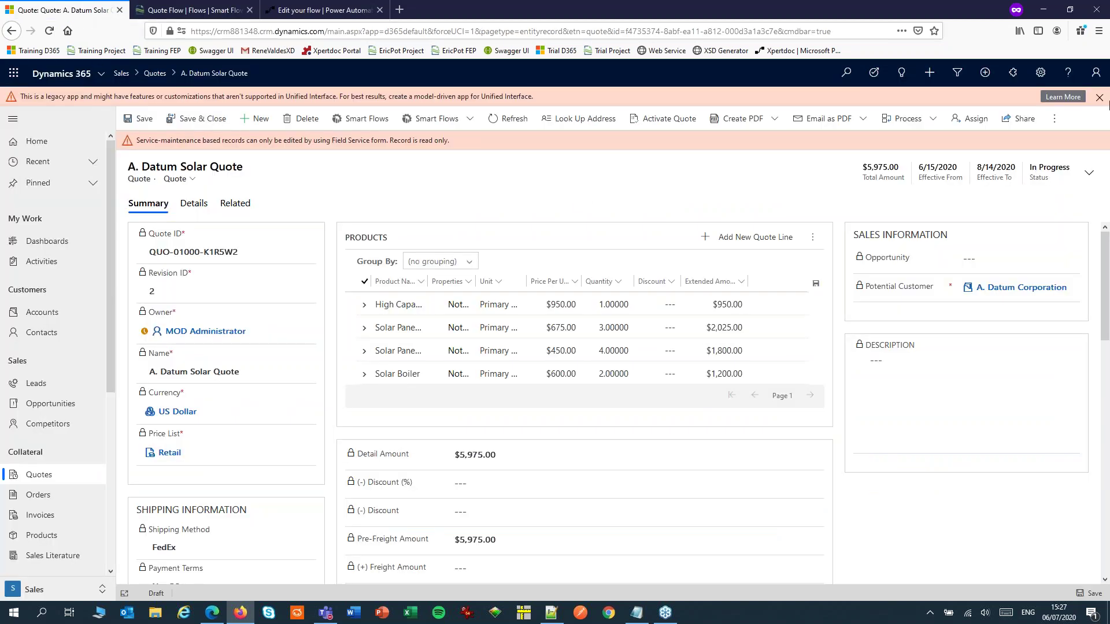
# Dismiss the legacy-app banner and run Quote Flow on the A. Datum Solar Quote, getting 202 Accepted
pyautogui.click(1099, 97)
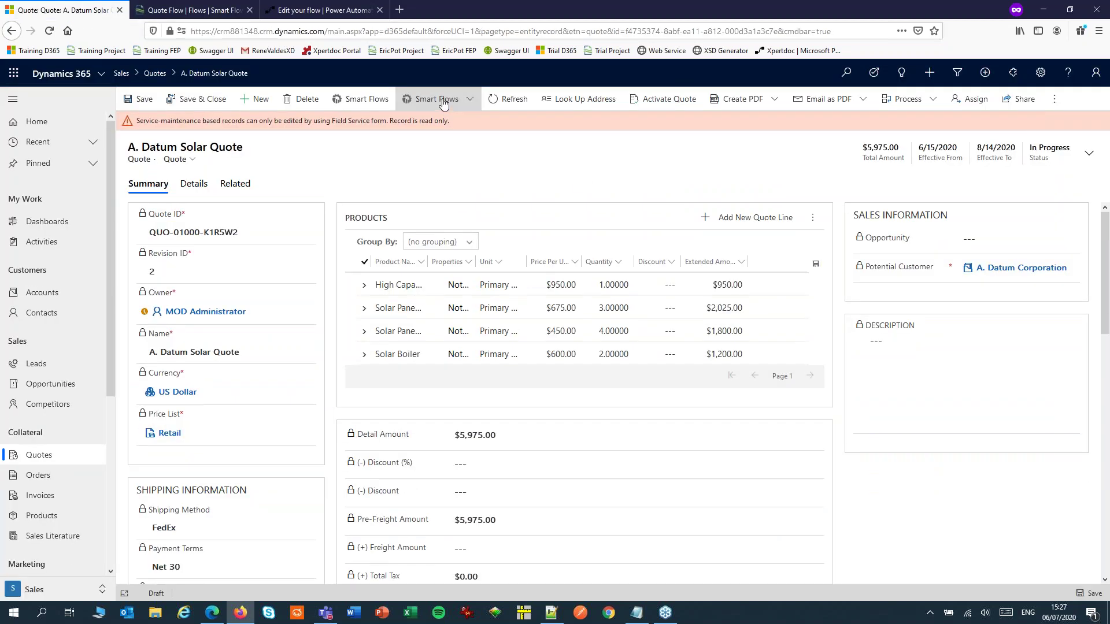
pyautogui.click(444, 101)
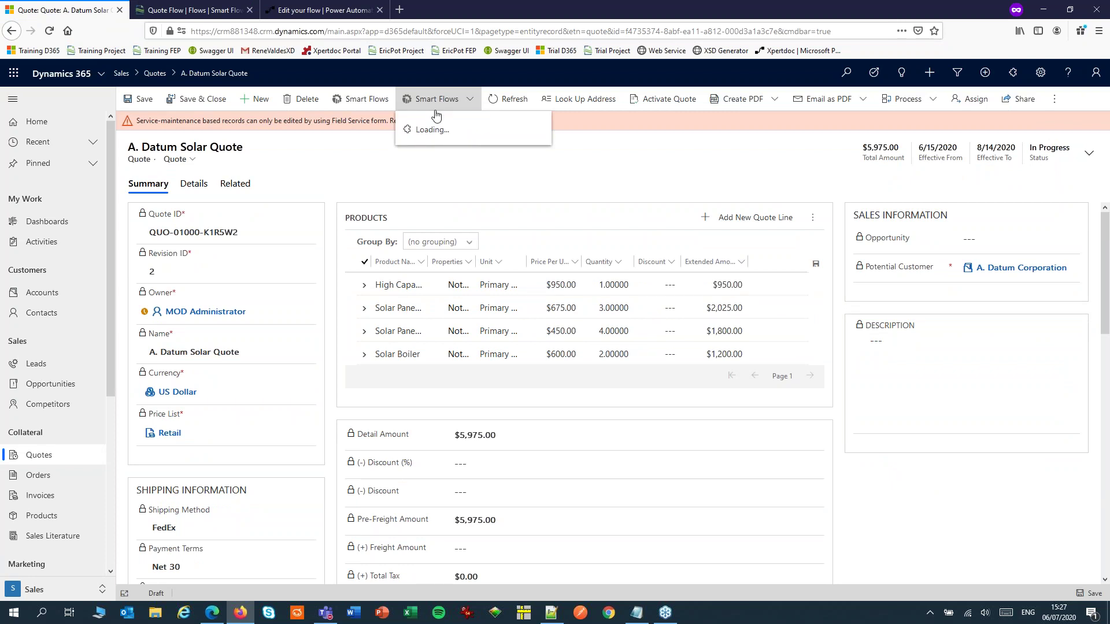
pyautogui.click(434, 131)
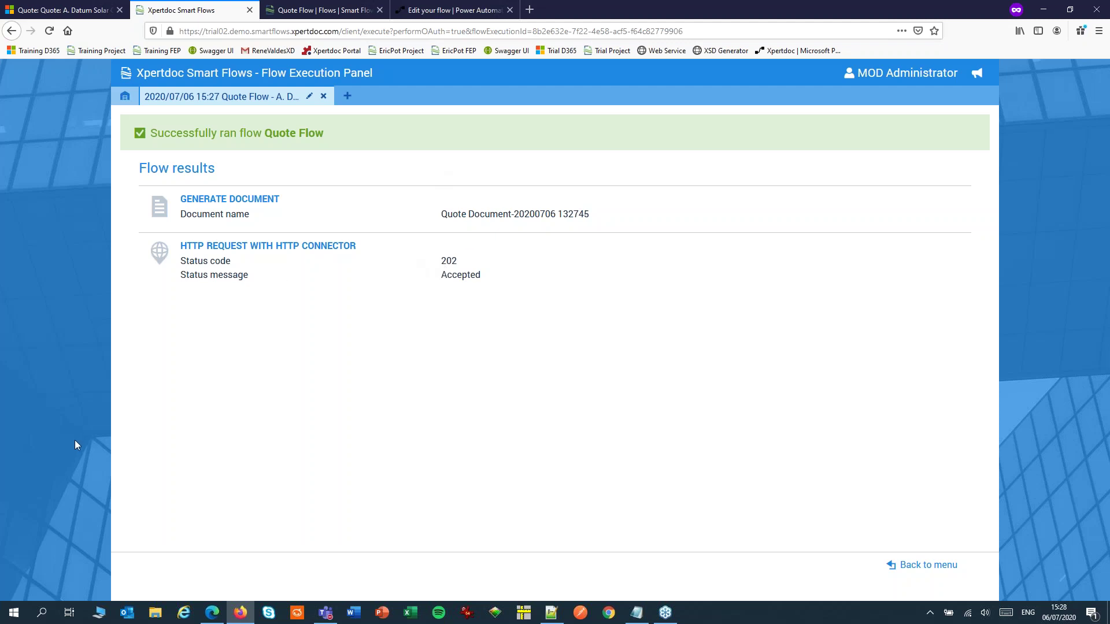
pyautogui.click(93, 14)
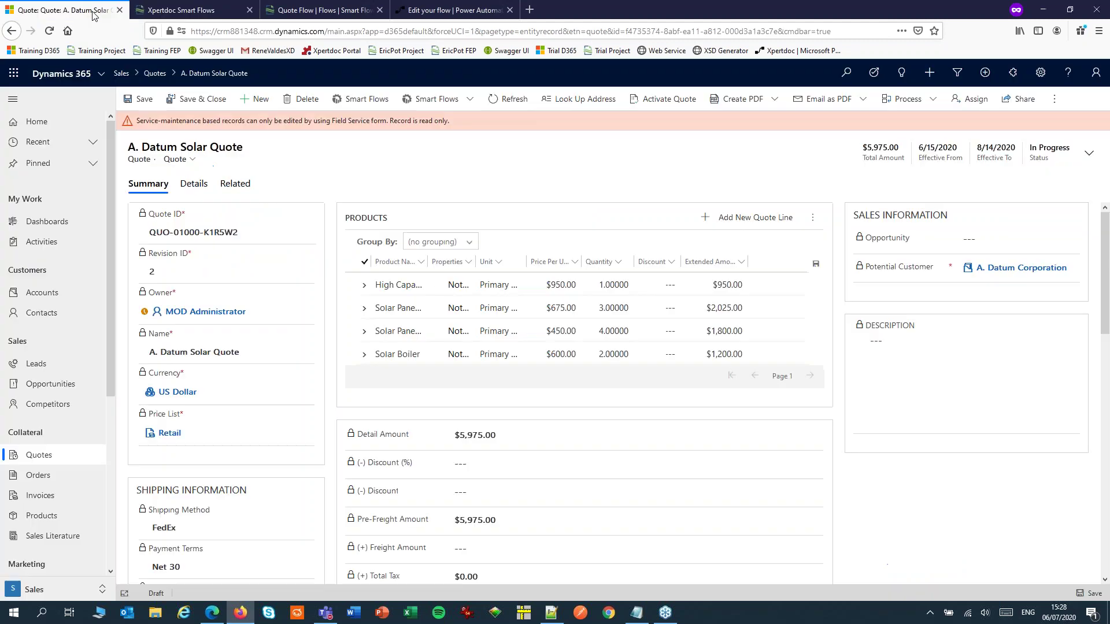
# Open the Quotes list and switch it to the All Quotes view
pyautogui.click(32, 456)
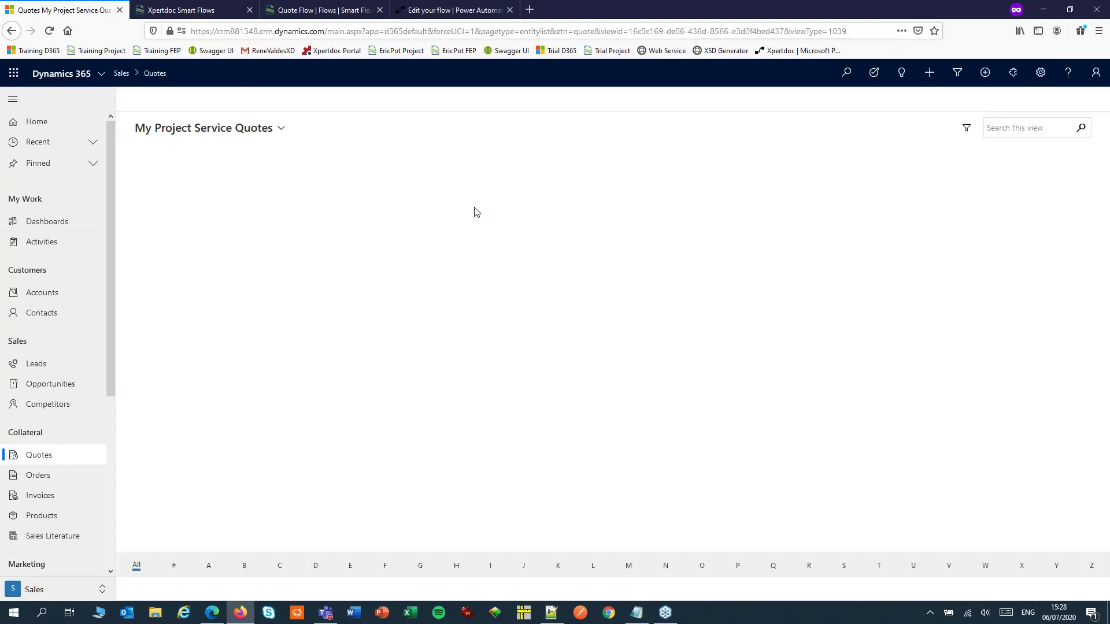
pyautogui.click(274, 129)
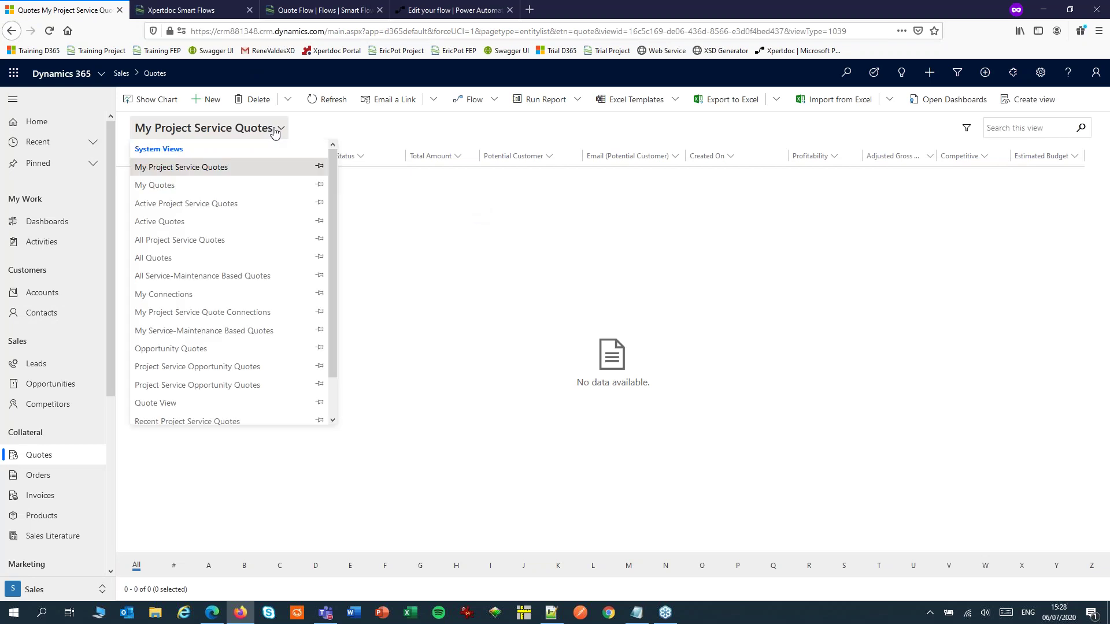
pyautogui.click(147, 258)
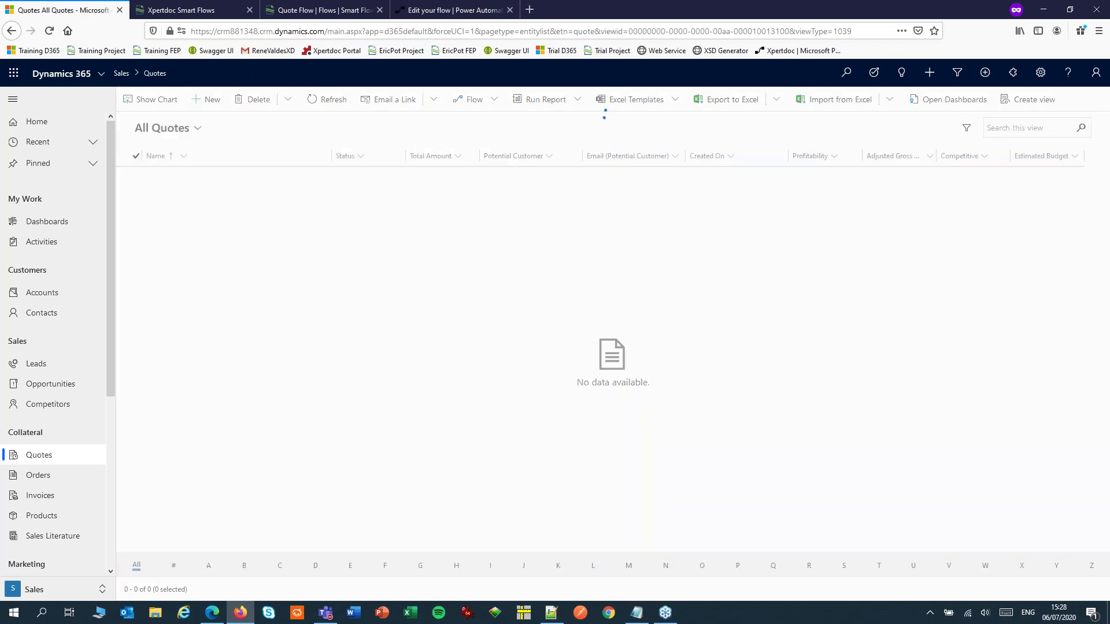